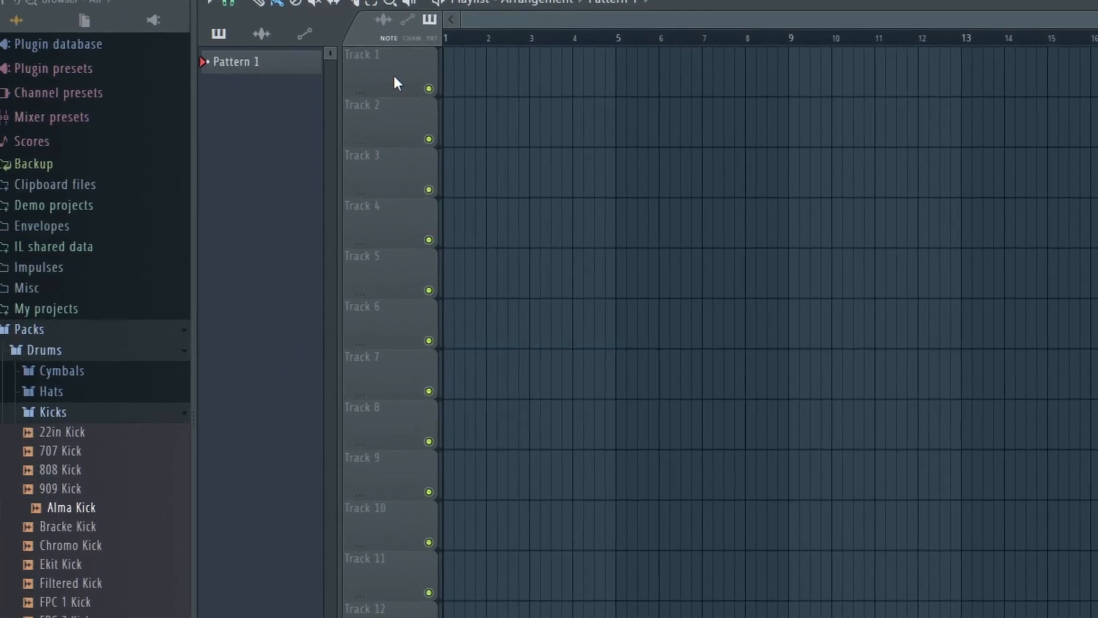
# Place a Pattern 1 clip at bar 1 on each of Tracks 1 to 4 in the playlist.
pyautogui.click(471, 60)
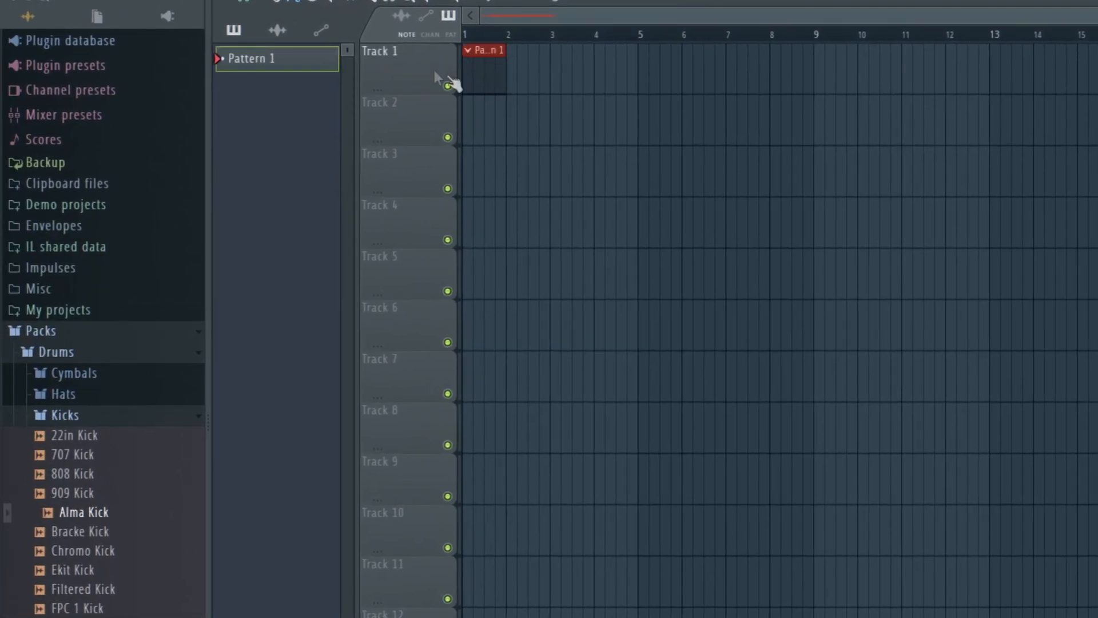
pyautogui.click(470, 116)
pyautogui.click(474, 163)
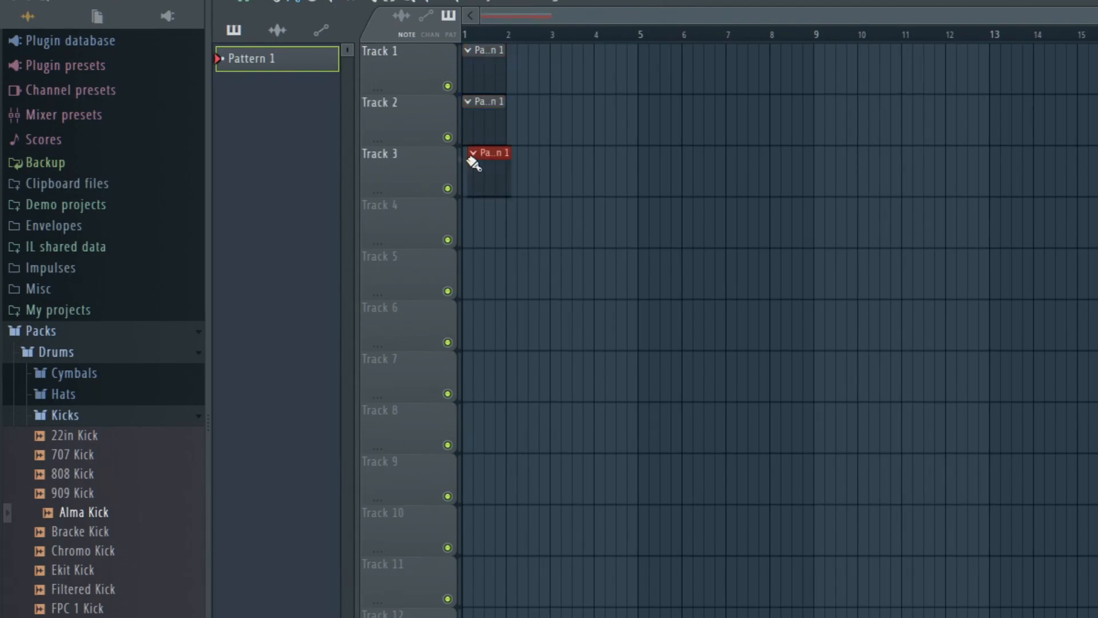
pyautogui.click(473, 213)
# Delete the four Pattern 1 clips from Tracks 1 to 4 in the playlist.
pyautogui.rightClick(485, 74)
pyautogui.rightClick(486, 123)
pyautogui.rightClick(486, 175)
pyautogui.rightClick(486, 232)
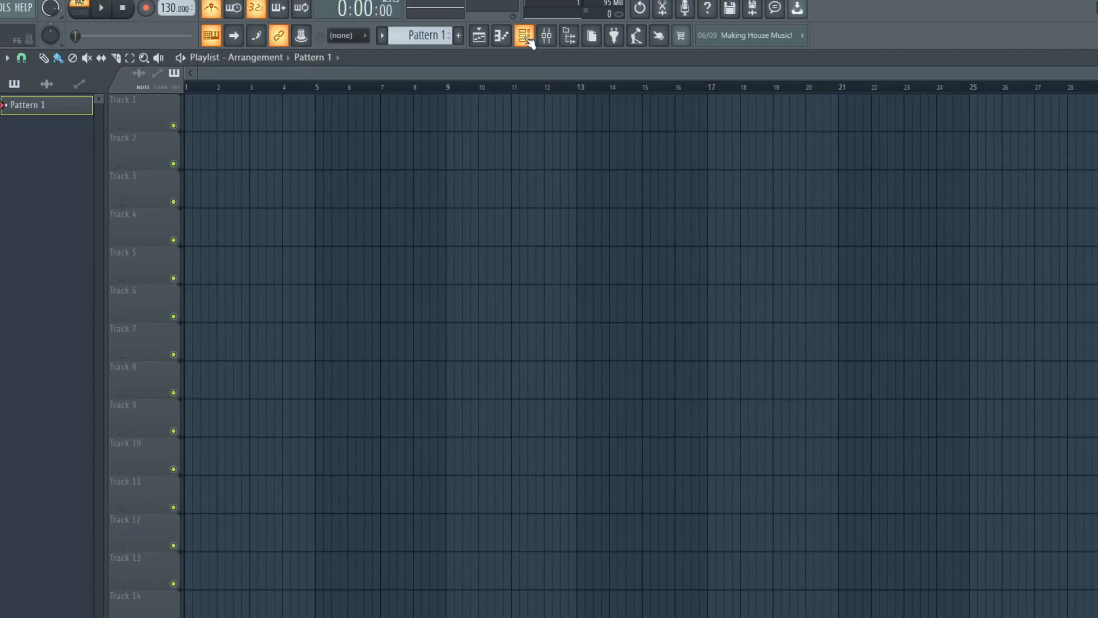
# Open the channel rack and select the Clap, Hat and Snare channels one after another.
pyautogui.click(491, 39)
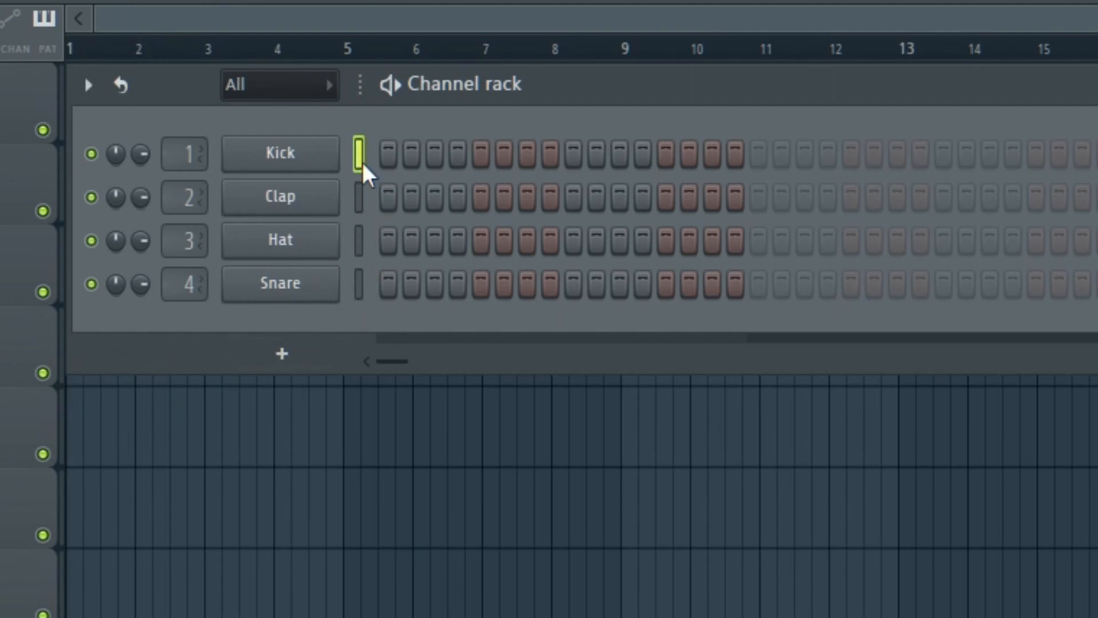
pyautogui.click(359, 195)
pyautogui.click(356, 231)
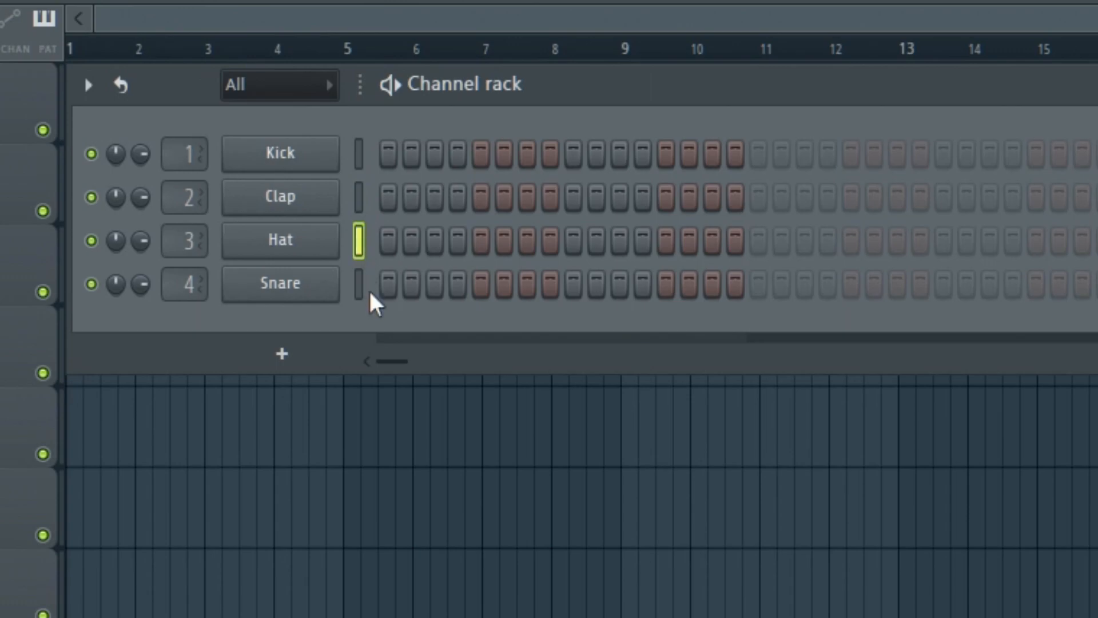
pyautogui.click(359, 286)
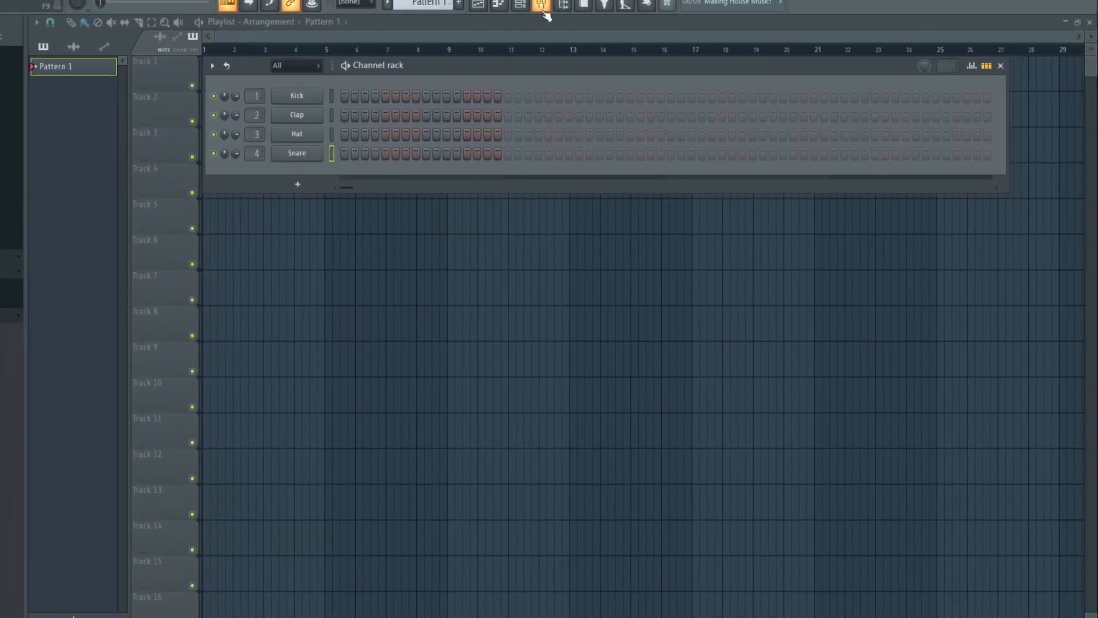
# Show the mixer with the channel rack and select the Insert 1 and Insert 2 mixer tracks in turn.
pyautogui.click(540, 10)
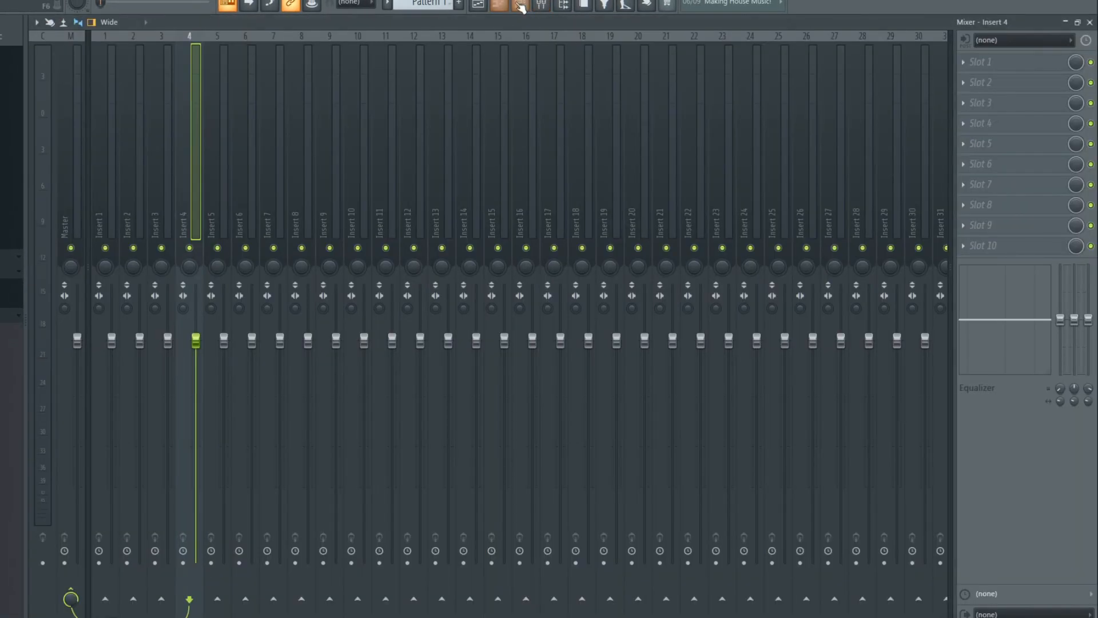
pyautogui.click(521, 7)
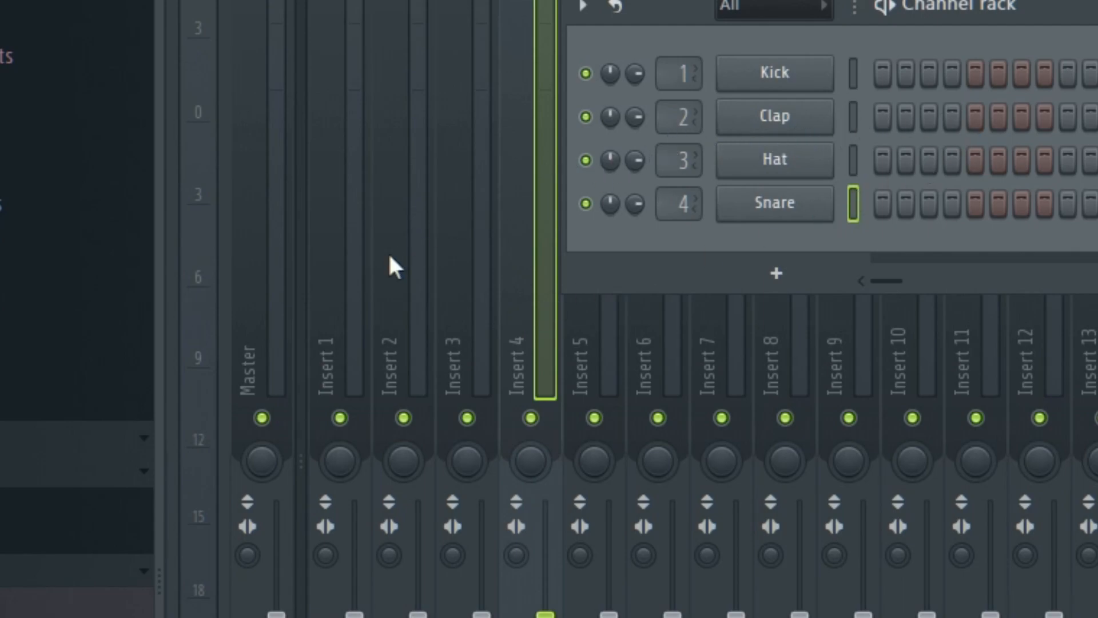
pyautogui.click(343, 273)
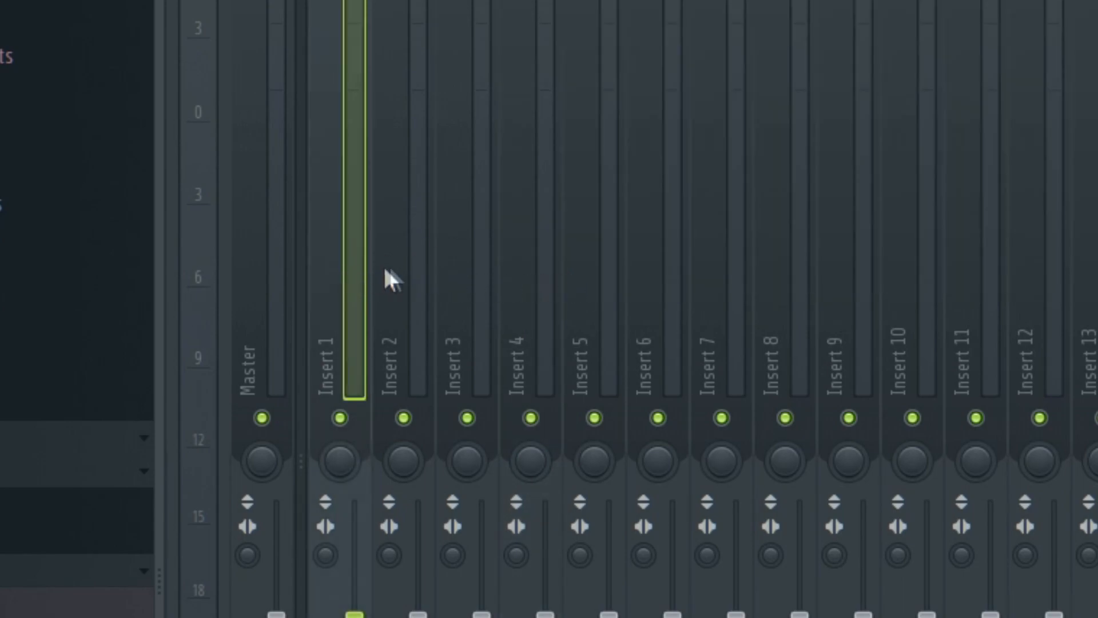
pyautogui.click(413, 284)
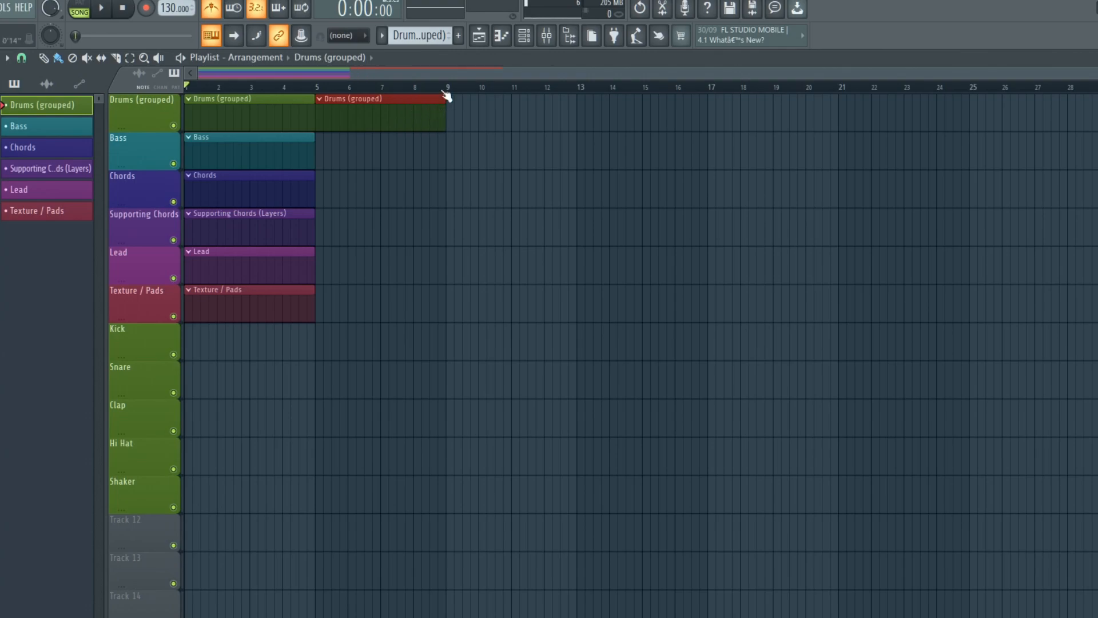
# Repeat the Drums (grouped) clip along its playlist track until it reaches bar 17.
pyautogui.hotkey('ctrl', 'b')
pyautogui.hotkey('ctrl', 'b')
pyautogui.hotkey('ctrl', 'b')
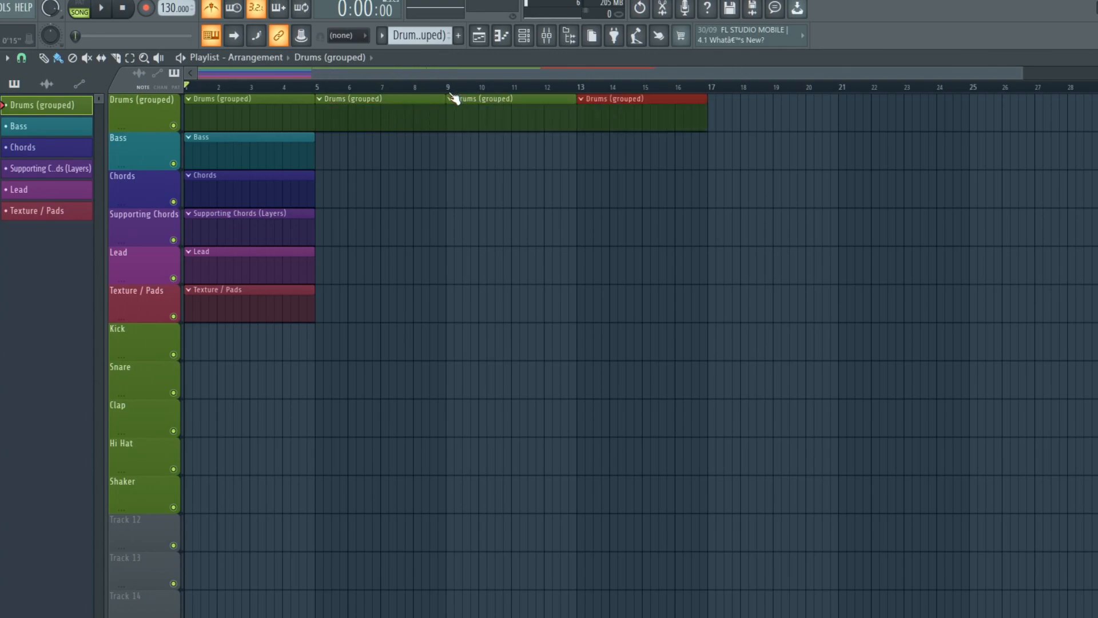
# Open the mixer and select the three drum reverb tracks, followed by drum tracks 1 to 9 from Punchy Kick to Shaker.
pyautogui.press('F6')
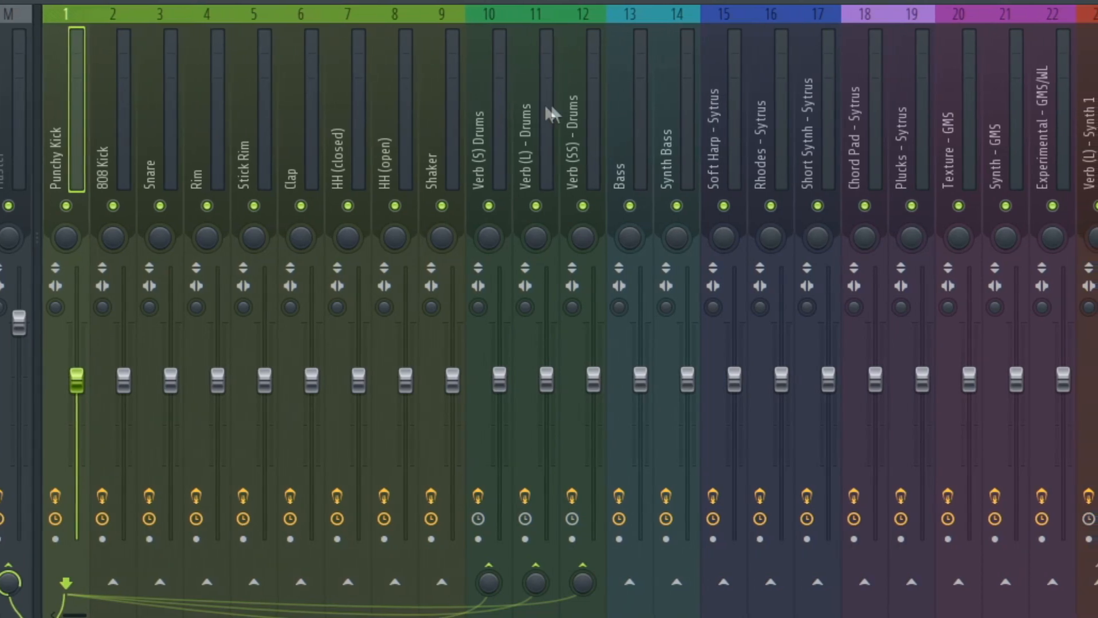
pyautogui.click(510, 123)
pyautogui.keyDown('ctrl'); pyautogui.click(565, 134); pyautogui.keyUp('ctrl')
pyautogui.keyDown('ctrl'); pyautogui.click(579, 131); pyautogui.keyUp('ctrl')
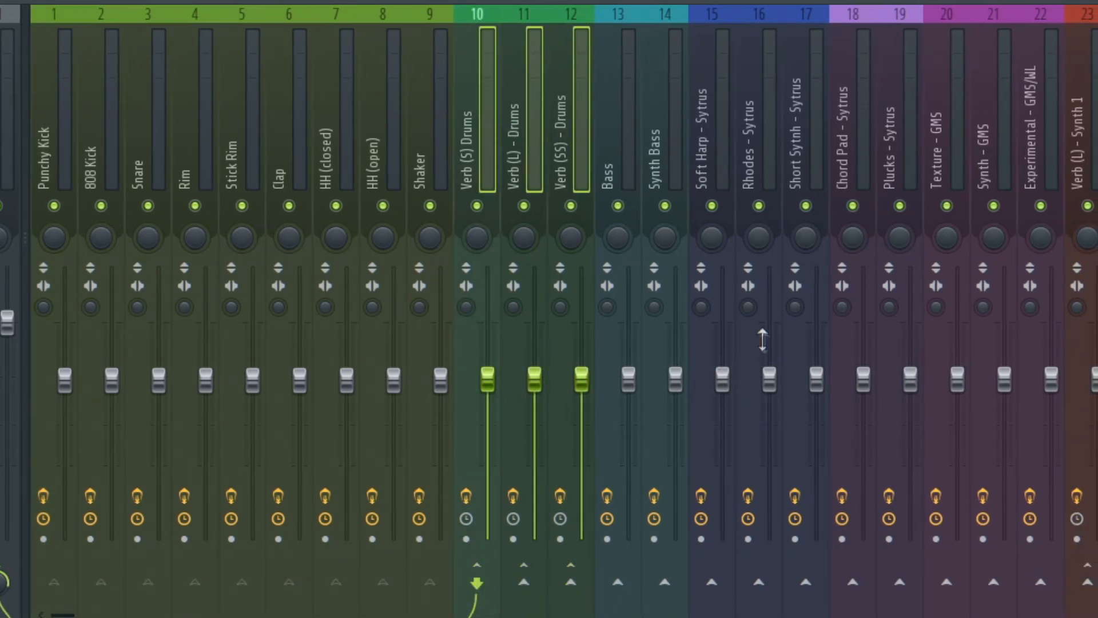
pyautogui.moveTo(56, 160); pyautogui.dragTo(415, 139)
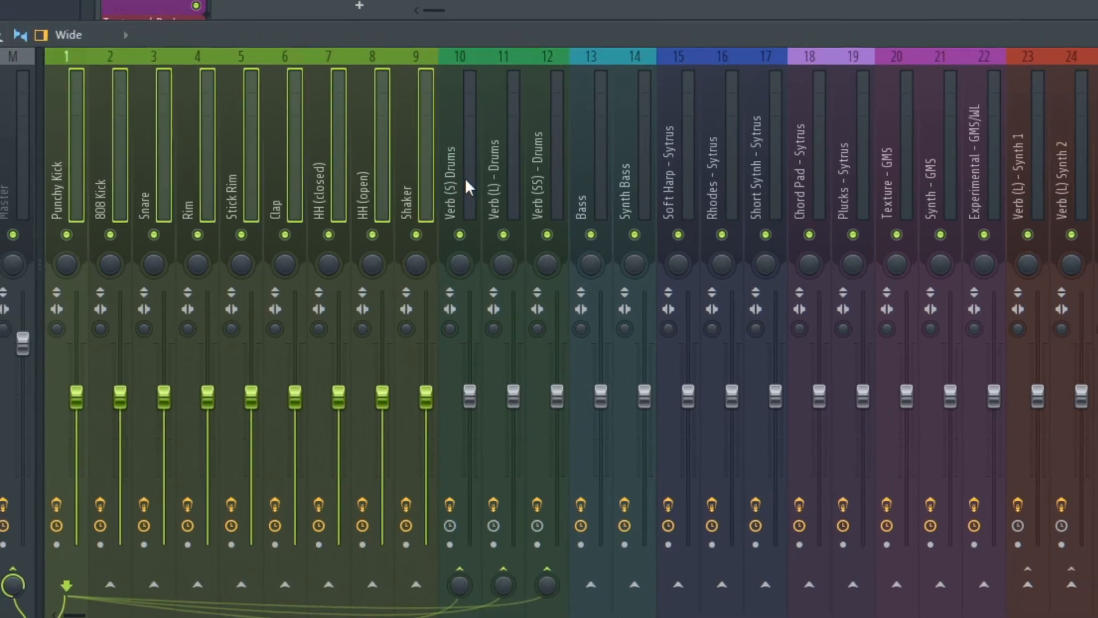
# Open Fruity Reeverb 2 on the Verb (S), Verb (L) and Verb (SS) drum tracks, plus Fruity parametric EQ 2 on the last one.
pyautogui.click(474, 160)
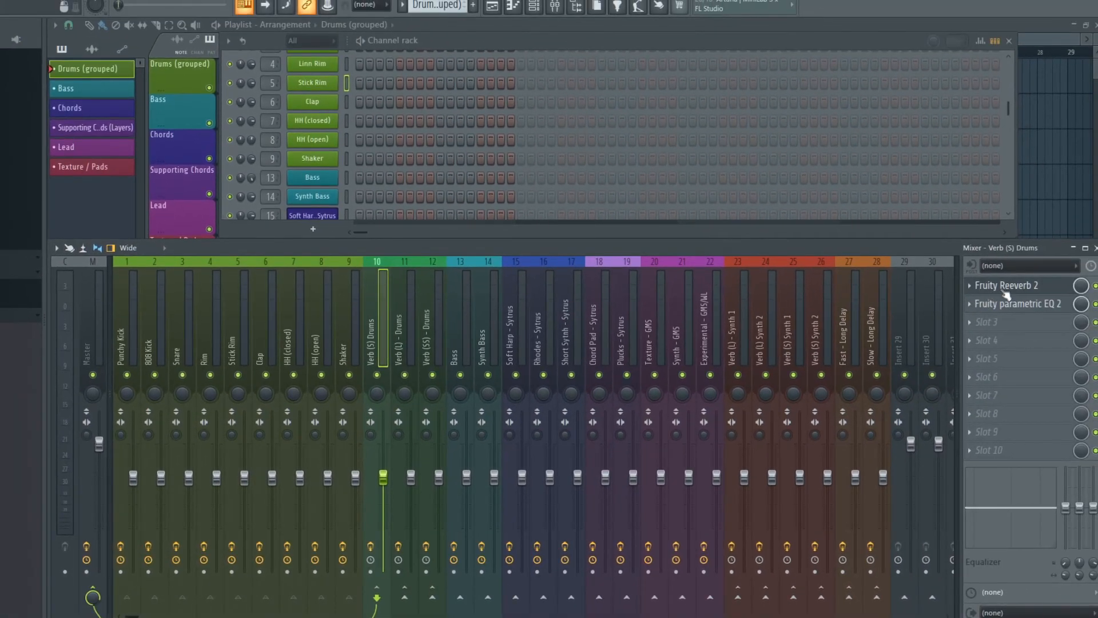
pyautogui.click(1006, 287)
pyautogui.click(415, 334)
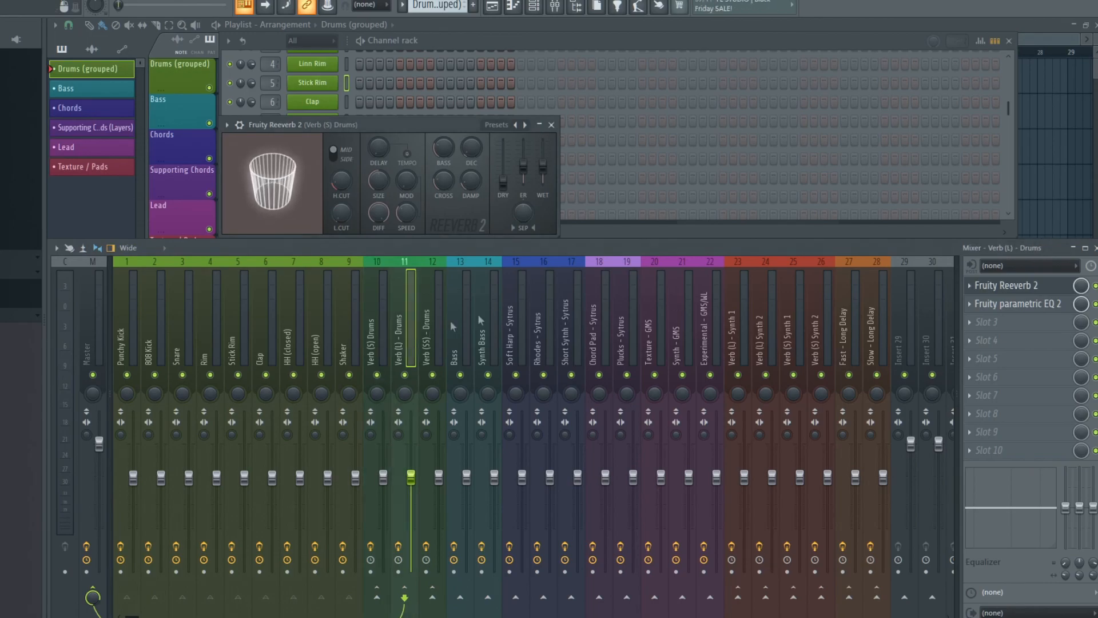
pyautogui.click(1027, 284)
pyautogui.click(433, 321)
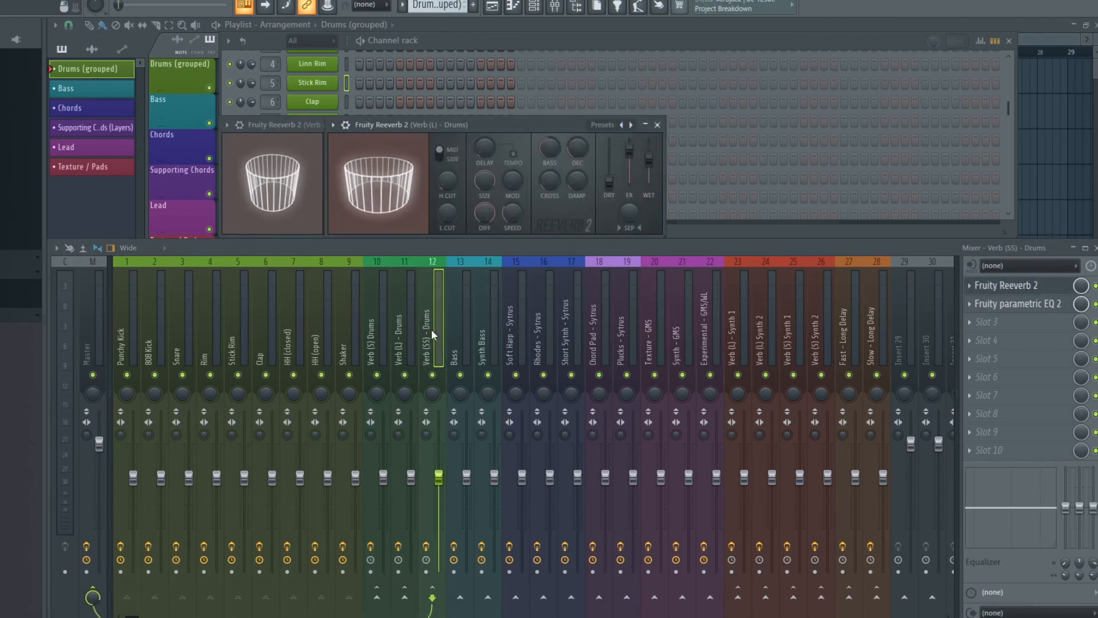
pyautogui.click(1024, 289)
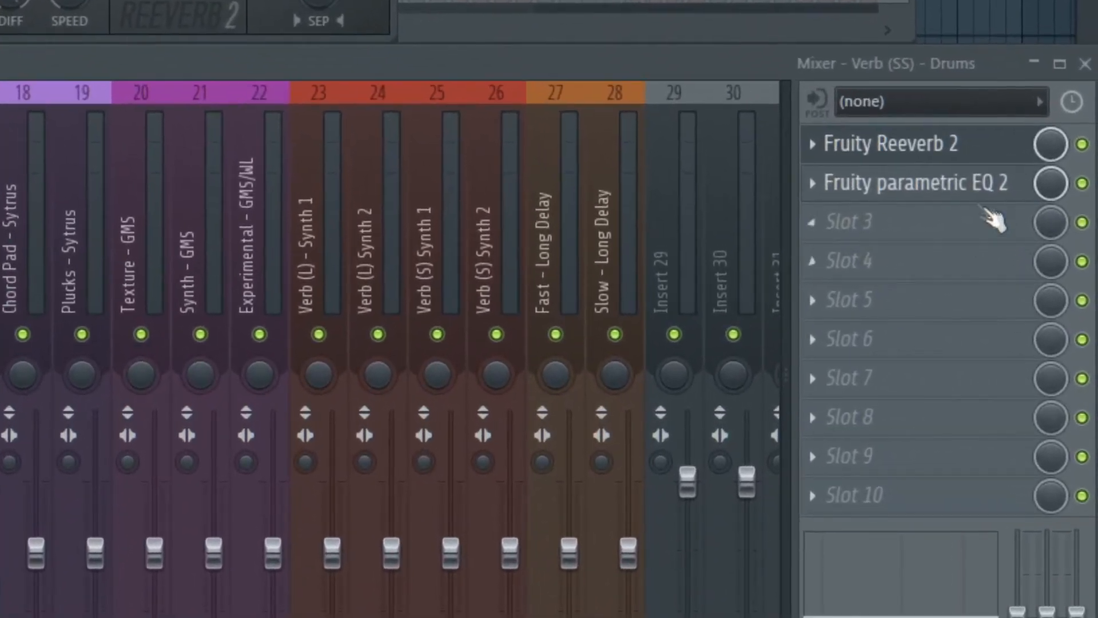
pyautogui.click(1034, 306)
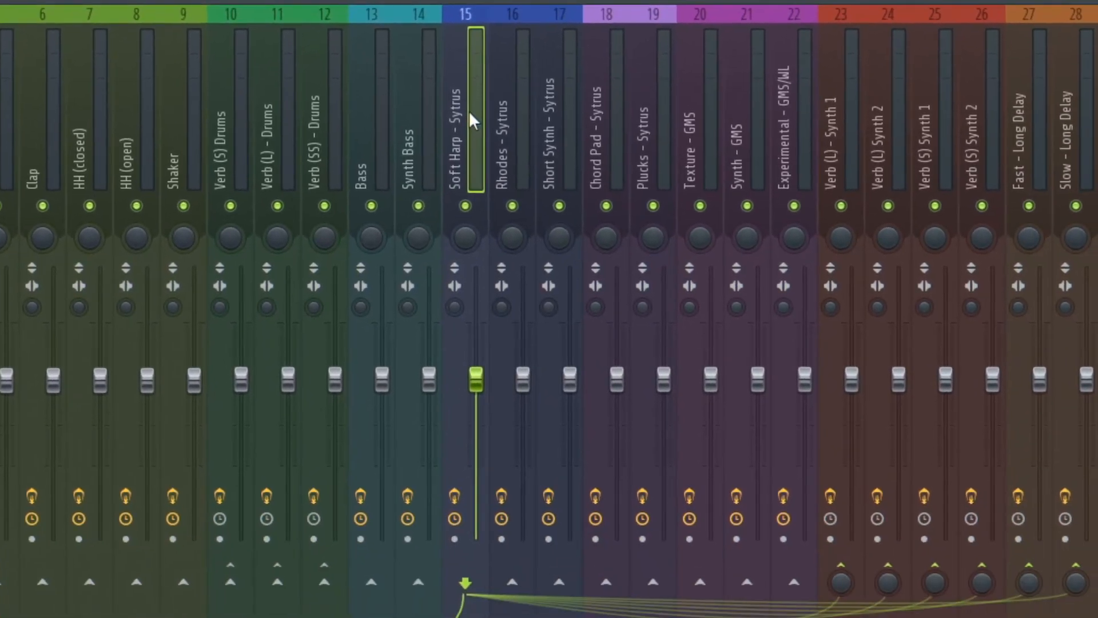
# Select synth tracks 15 to 22, and open Fruity Reeverb 2 on the four synth reverb tracks plus the Reverb Preset on Verb (S) Synth 2.
pyautogui.moveTo(469, 111); pyautogui.dragTo(803, 140)
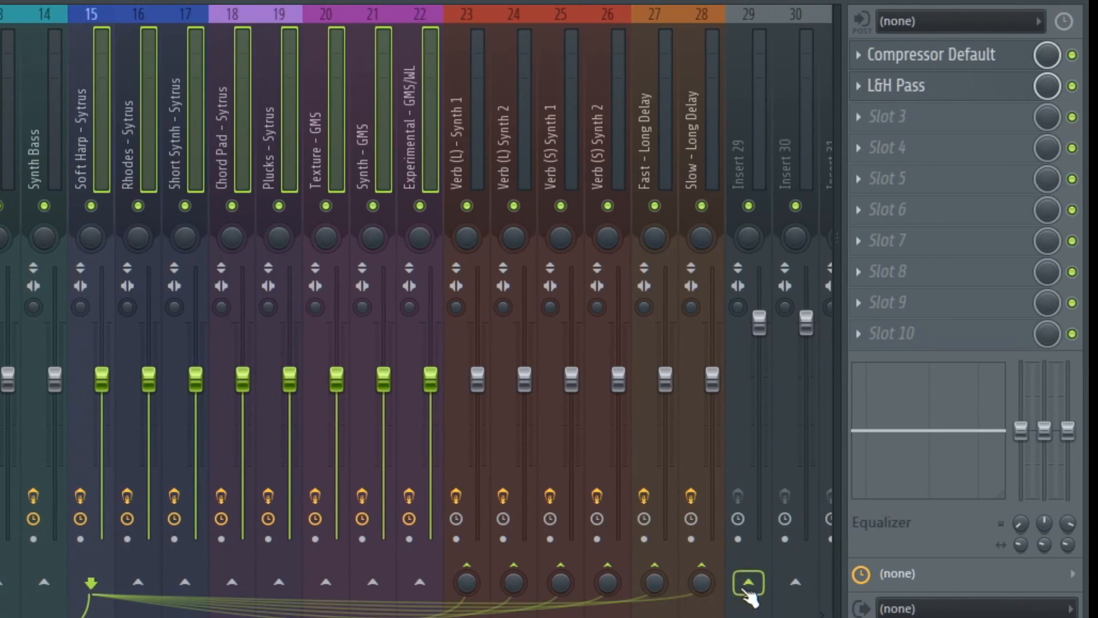
pyautogui.click(476, 109)
pyautogui.click(941, 63)
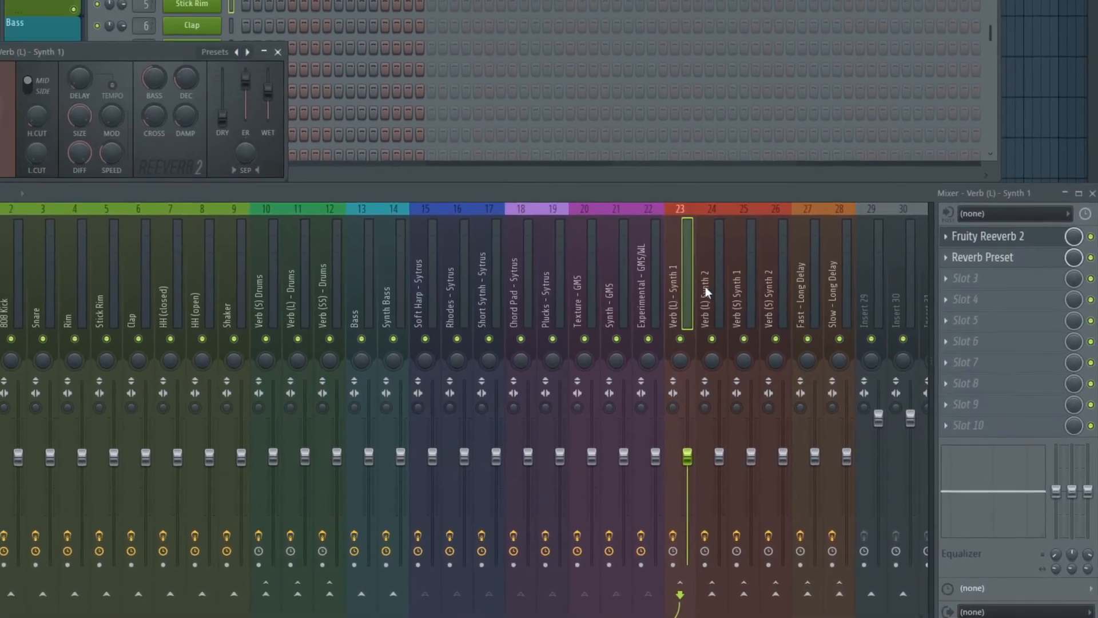
pyautogui.click(705, 286)
pyautogui.click(998, 243)
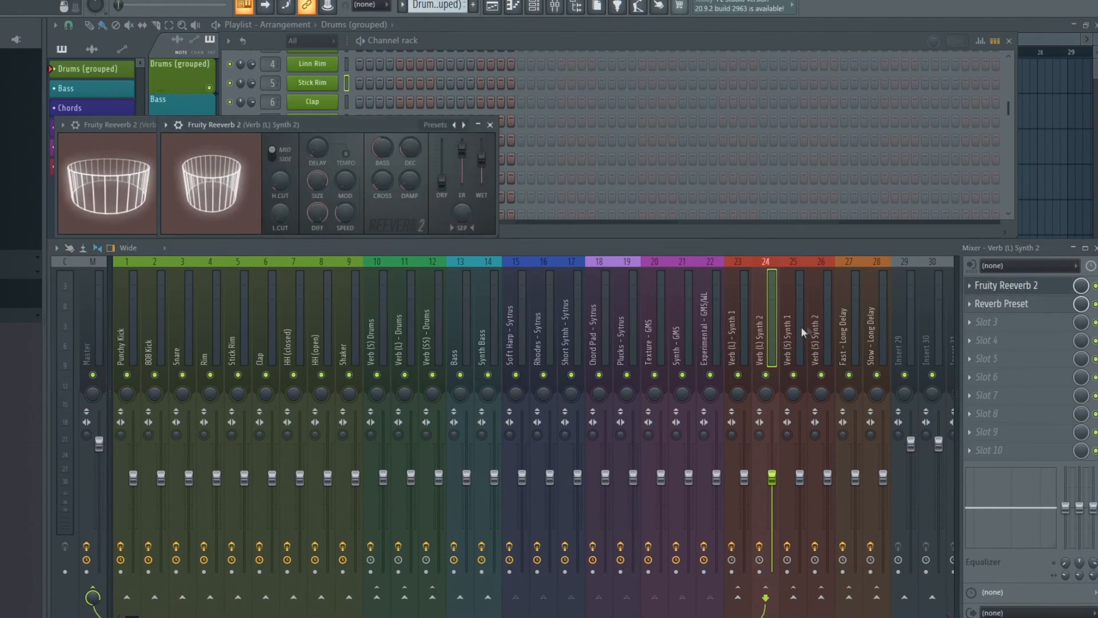
pyautogui.click(800, 327)
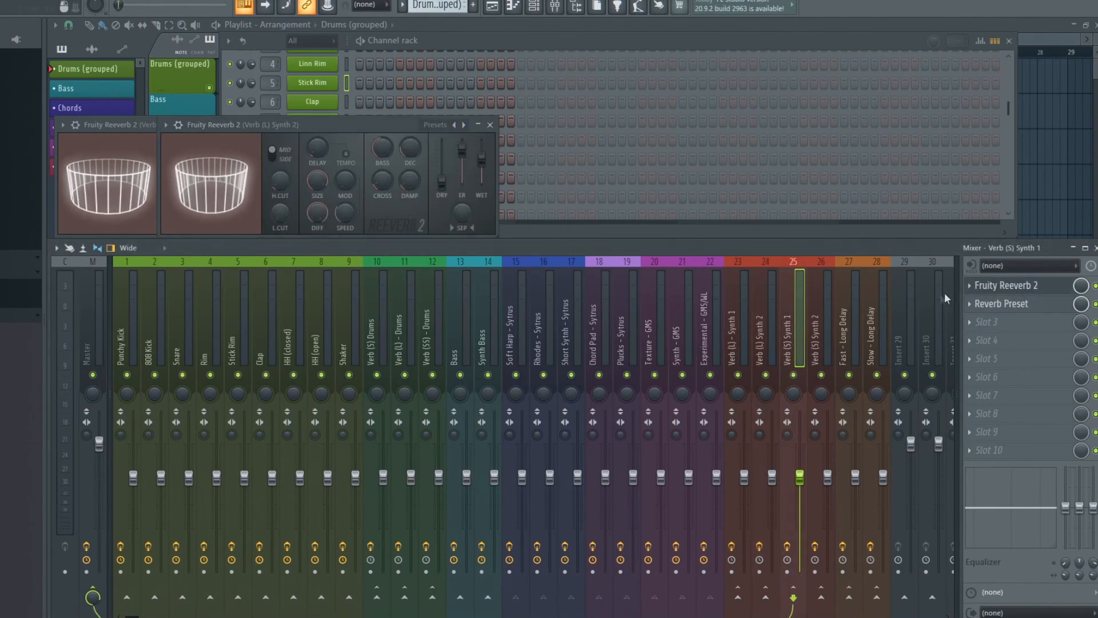
pyautogui.click(1023, 284)
pyautogui.click(828, 318)
pyautogui.click(1024, 290)
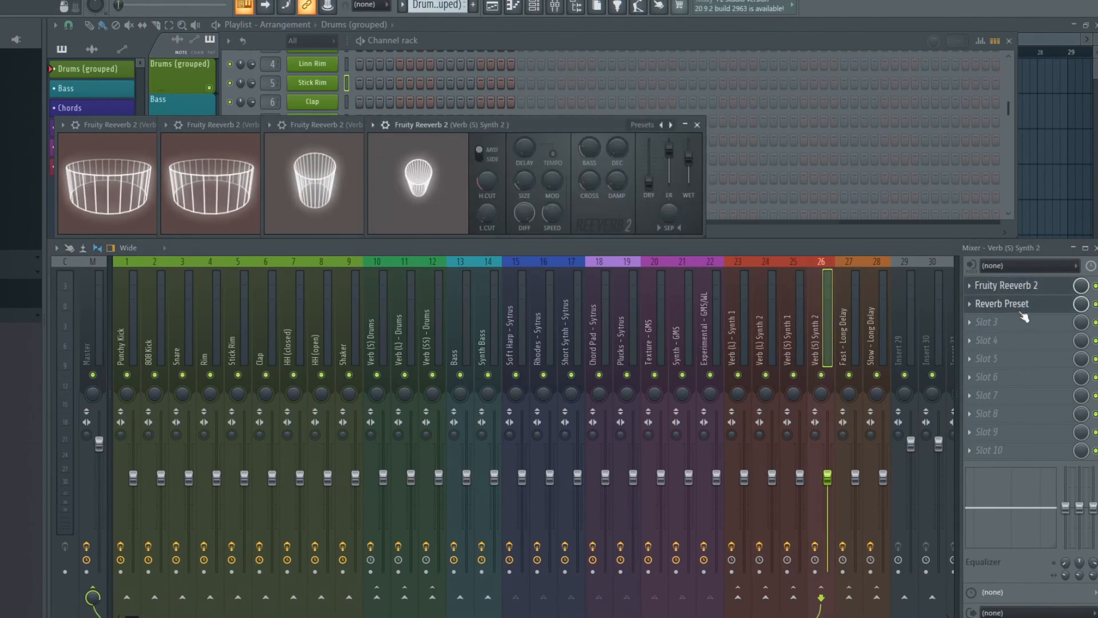
pyautogui.moveTo(1023, 309); pyautogui.dragTo(1021, 325)
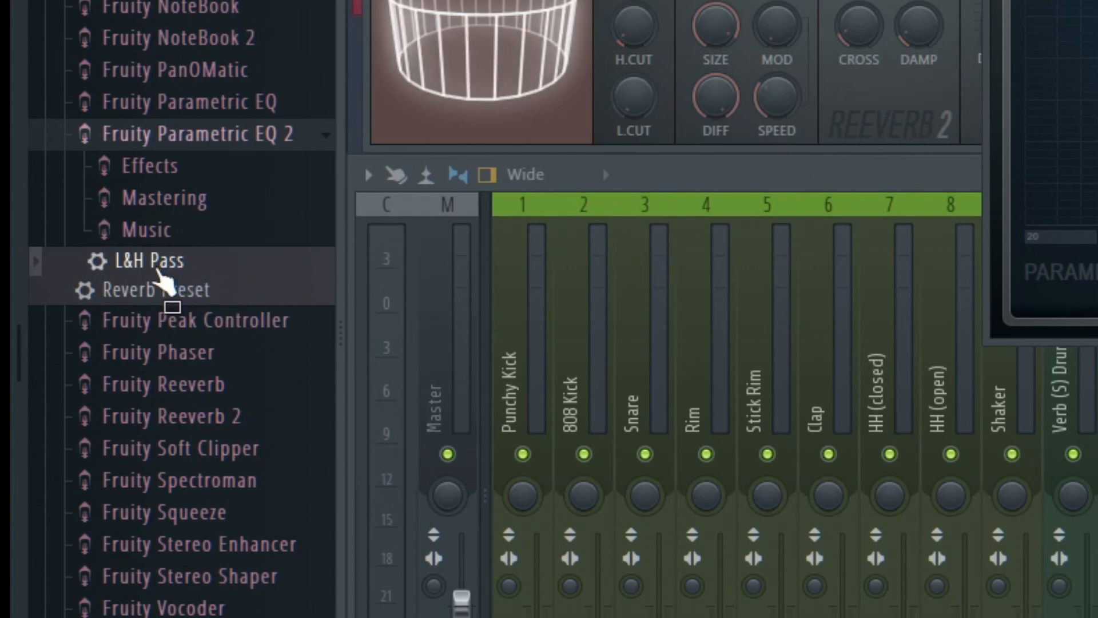
# Load the L&H Pass preset of Fruity Parametric EQ 2 from the browser onto a drum mixer track.
pyautogui.moveTo(162, 280); pyautogui.dragTo(700, 354)
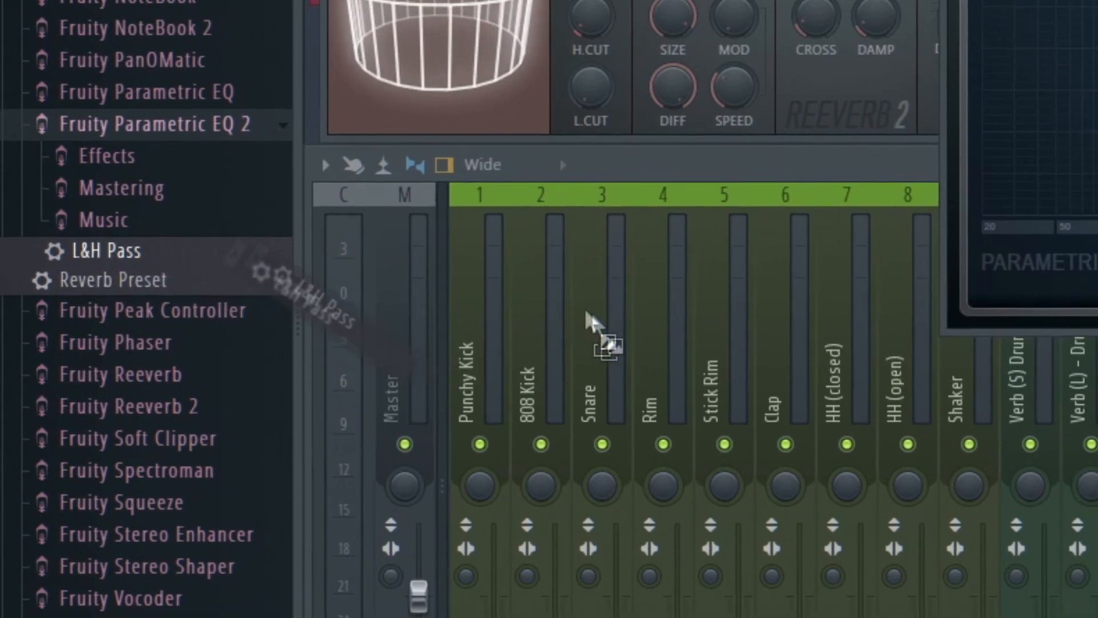
pyautogui.moveTo(521, 317); pyautogui.dragTo(523, 318)
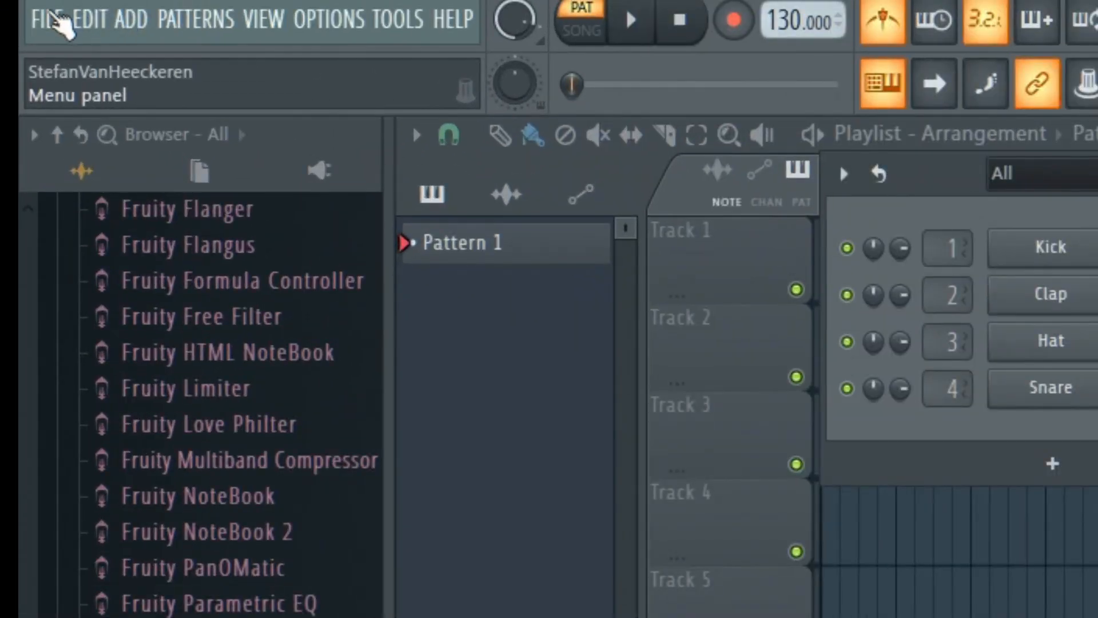
# Create a new project from the Basic template in the Minimal category.
pyautogui.click(48, 17)
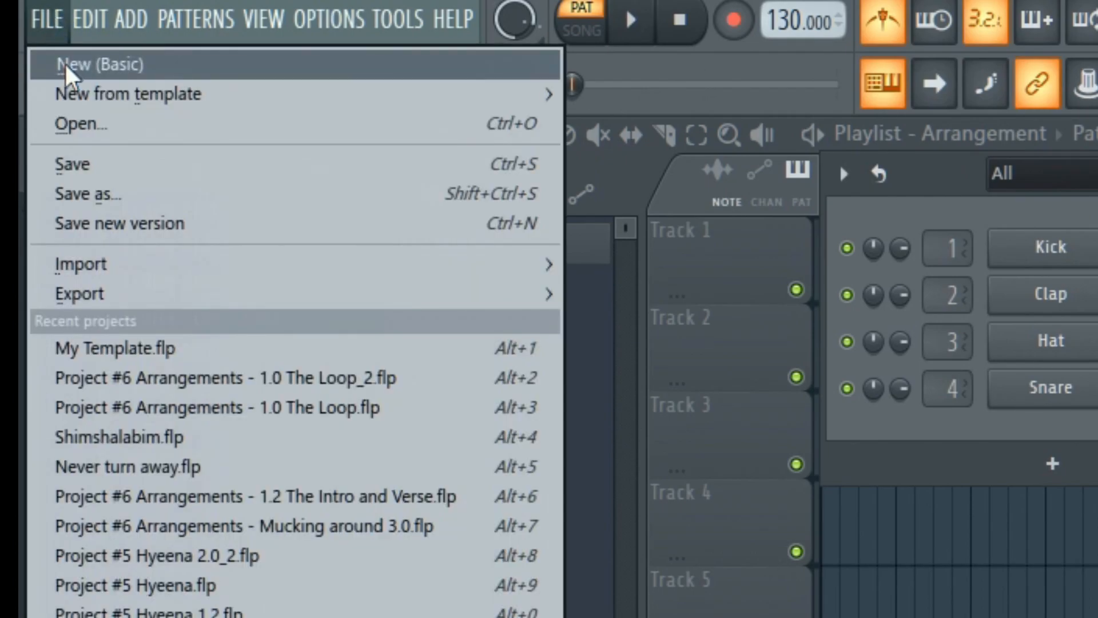
pyautogui.moveTo(86, 94)
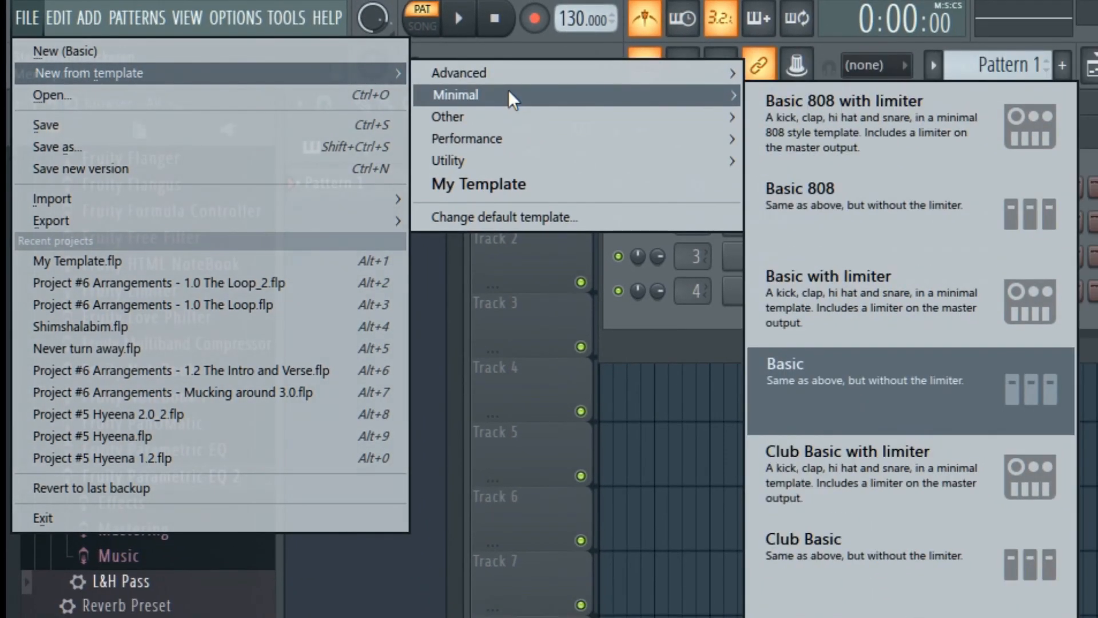
pyautogui.click(915, 360)
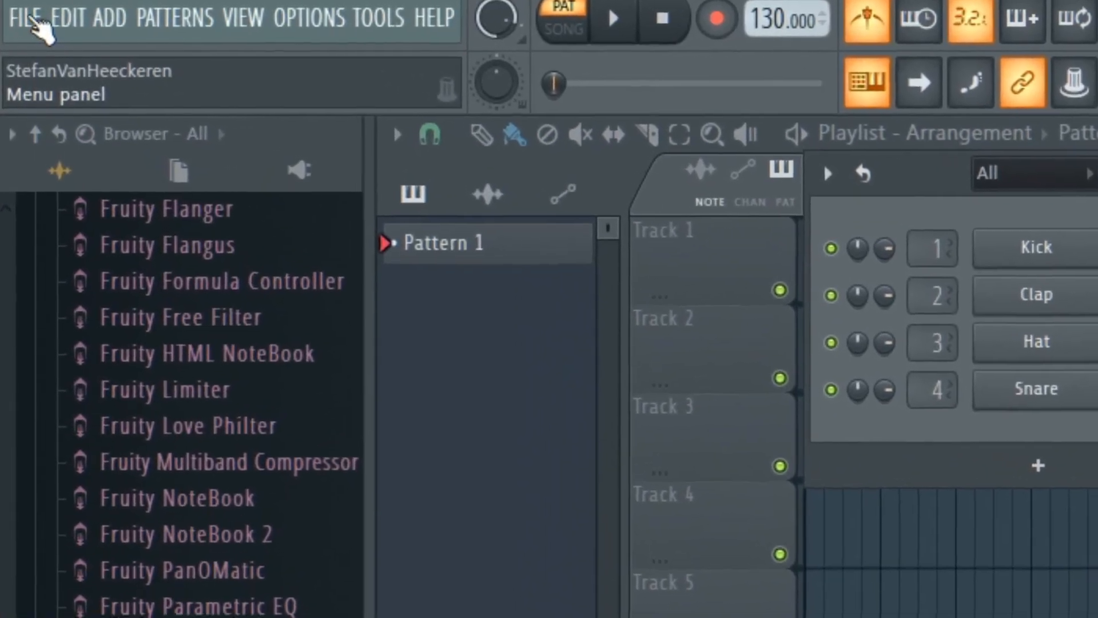
# Save the project as an FL Studio song file named "Template example".
pyautogui.click(30, 18)
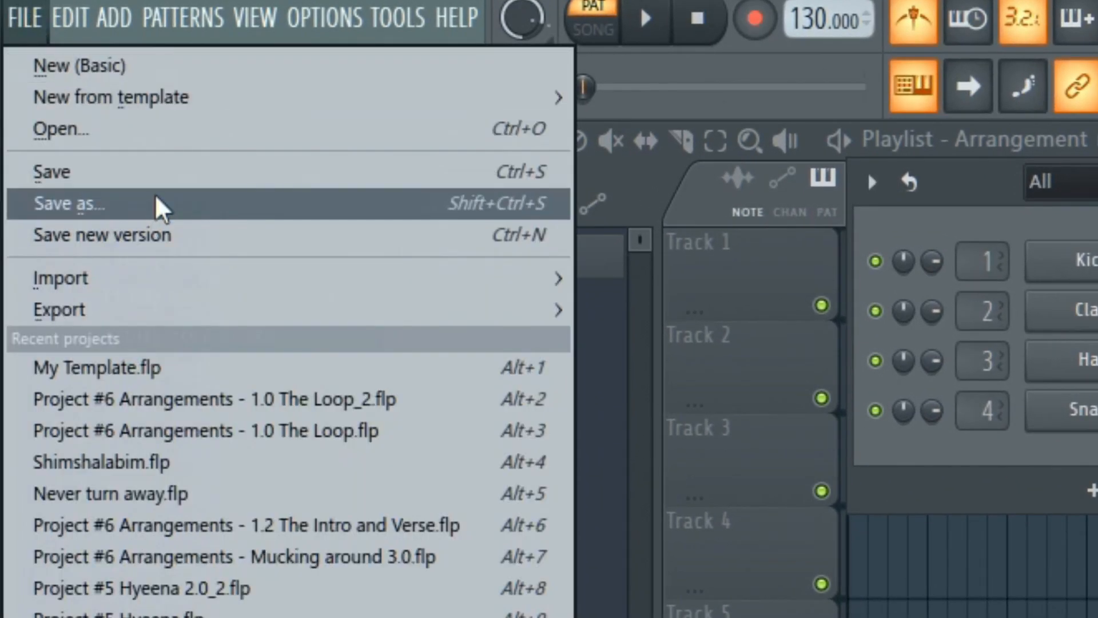
pyautogui.click(162, 209)
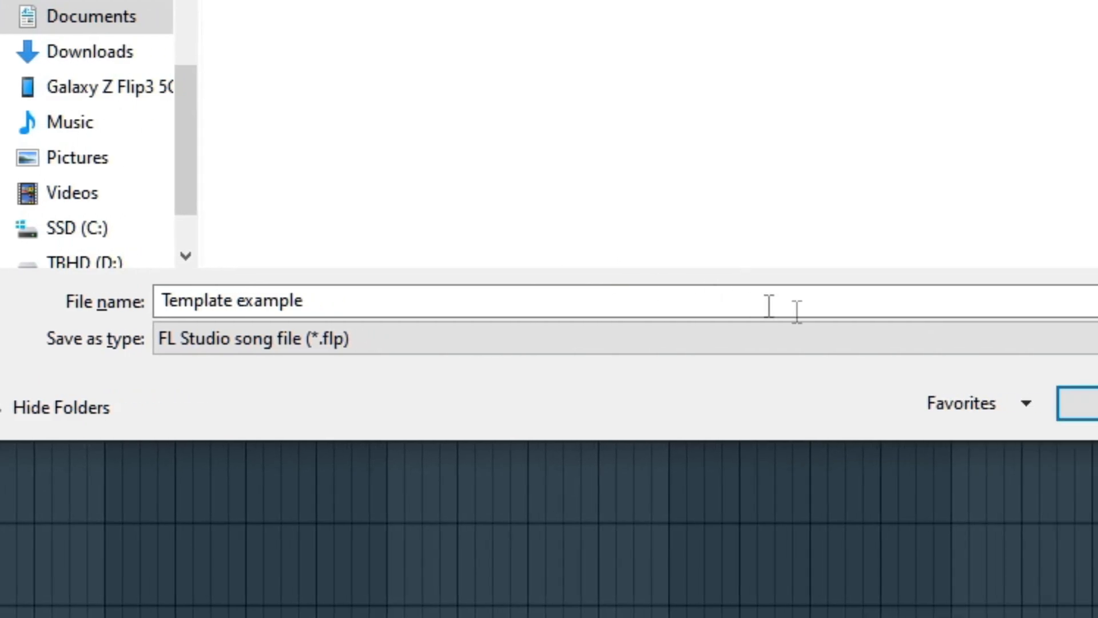
pyautogui.click(605, 405)
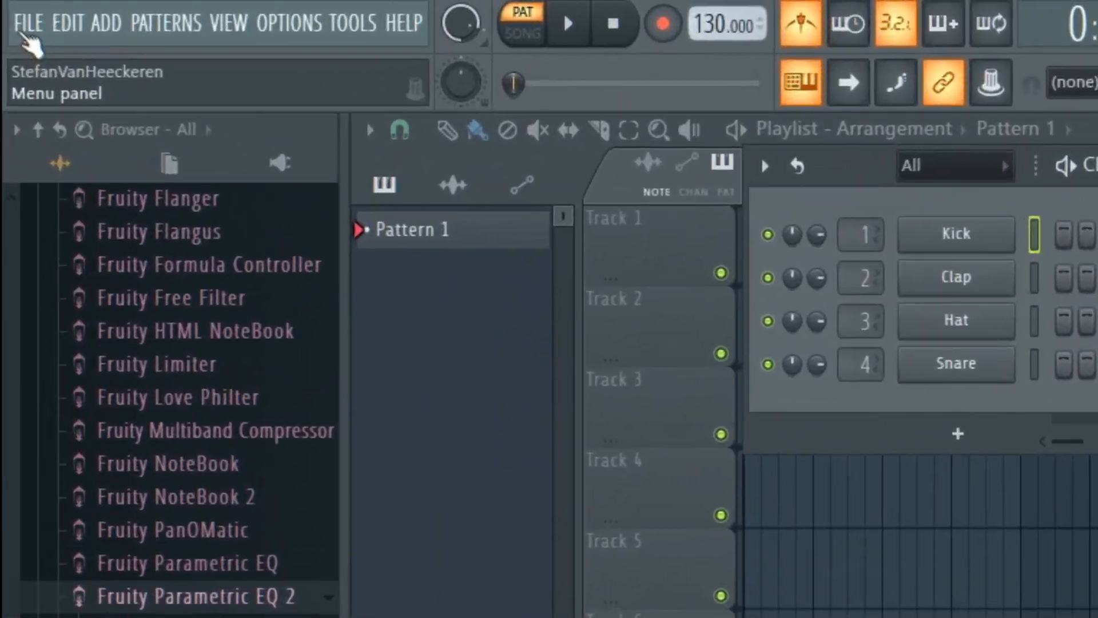
# Create a new project from the saved Template example template.
pyautogui.click(13, 9)
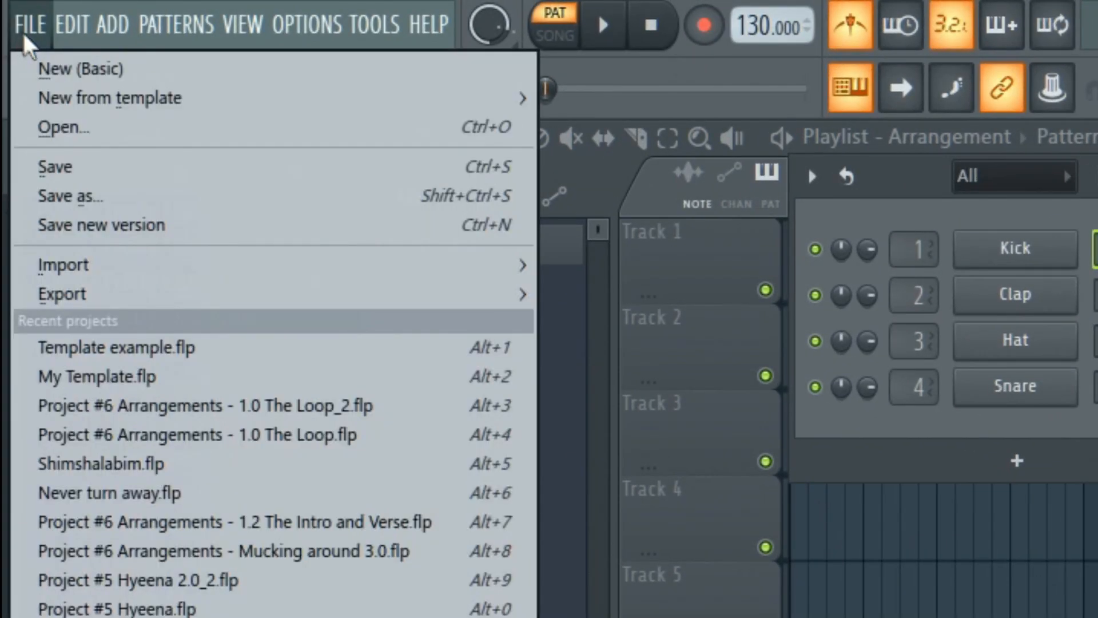
pyautogui.moveTo(299, 106)
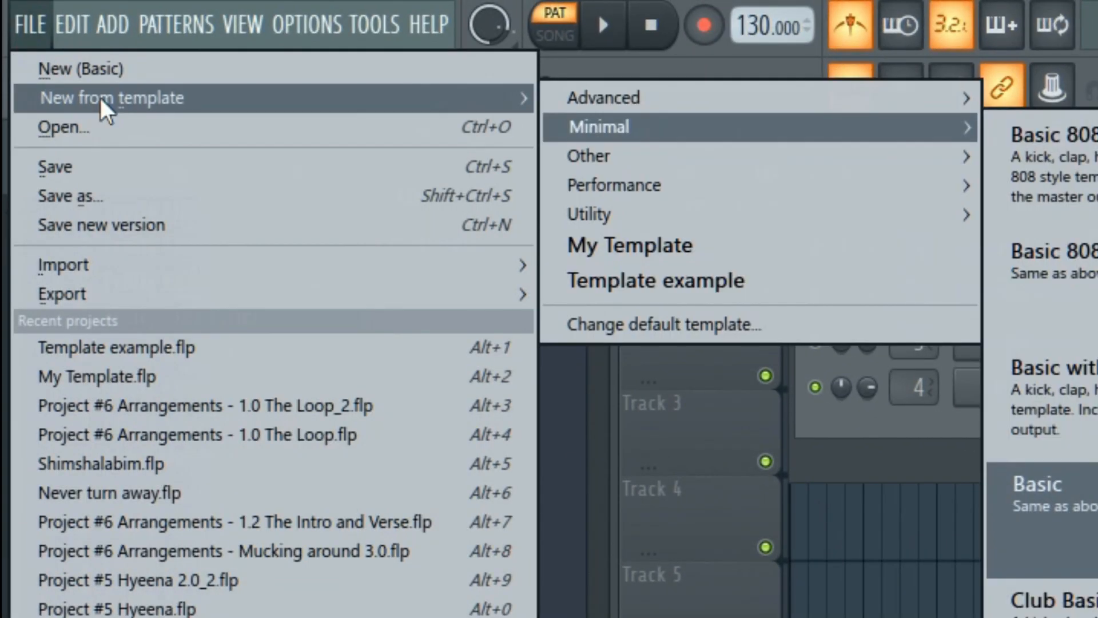
pyautogui.click(727, 292)
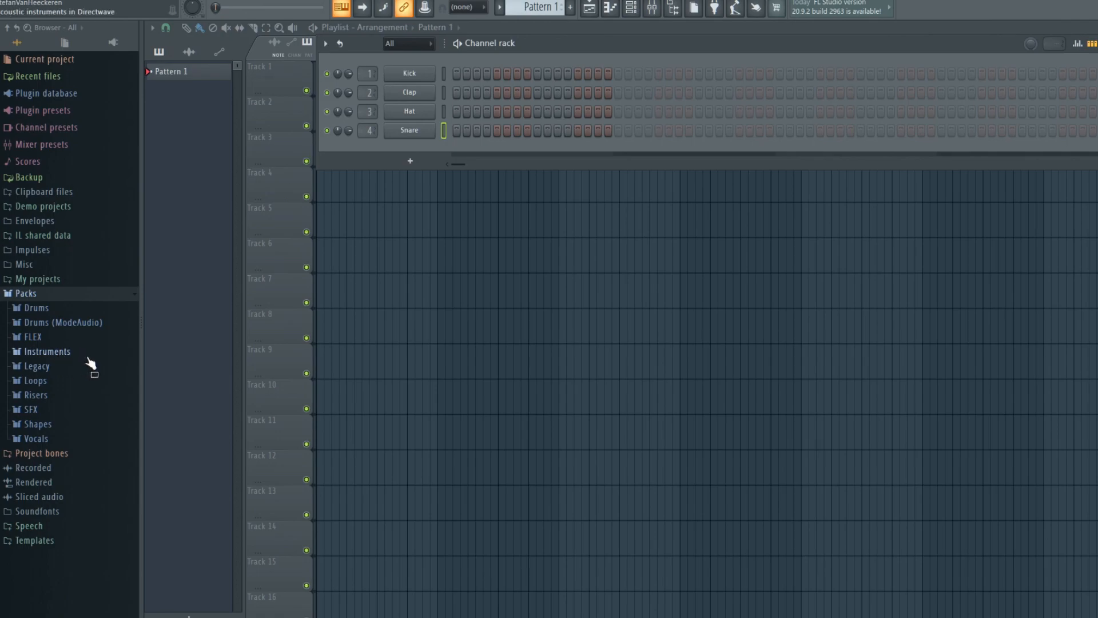
# Add the Attack Shaker 04 sample from the Drums (ModeAudio) Shakers folder as a channel and play the pattern.
pyautogui.click(63, 353)
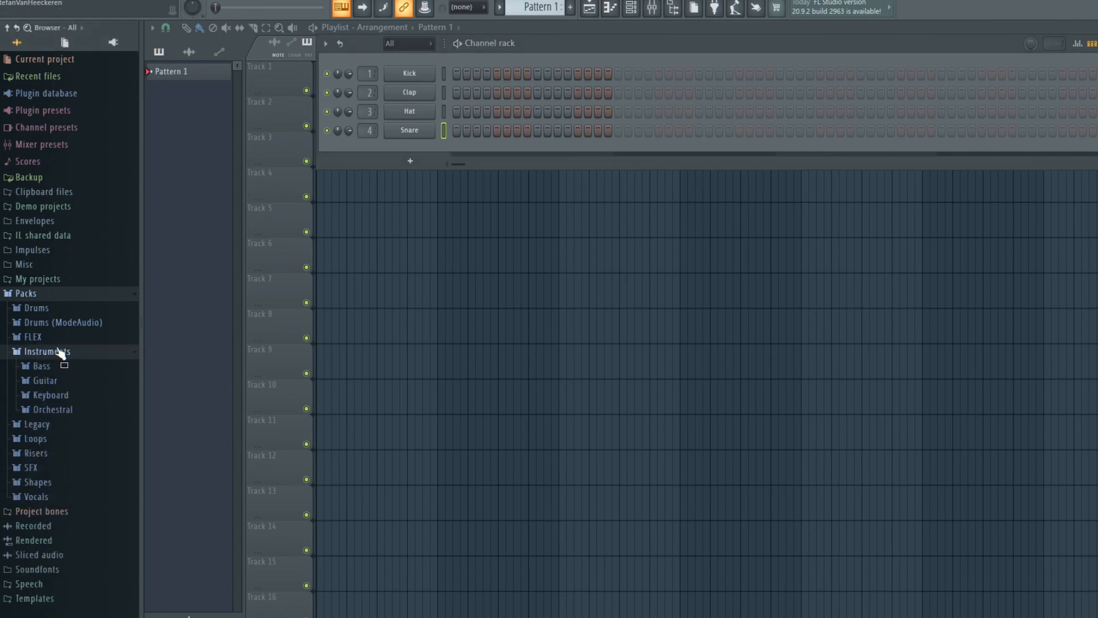
pyautogui.click(51, 354)
pyautogui.click(59, 323)
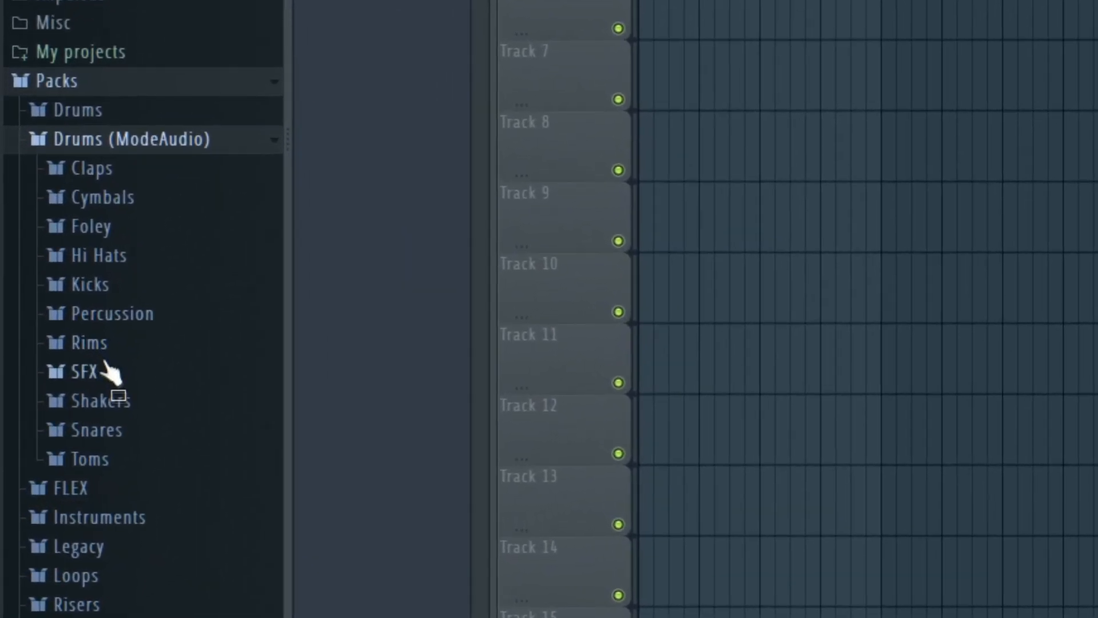
pyautogui.click(48, 452)
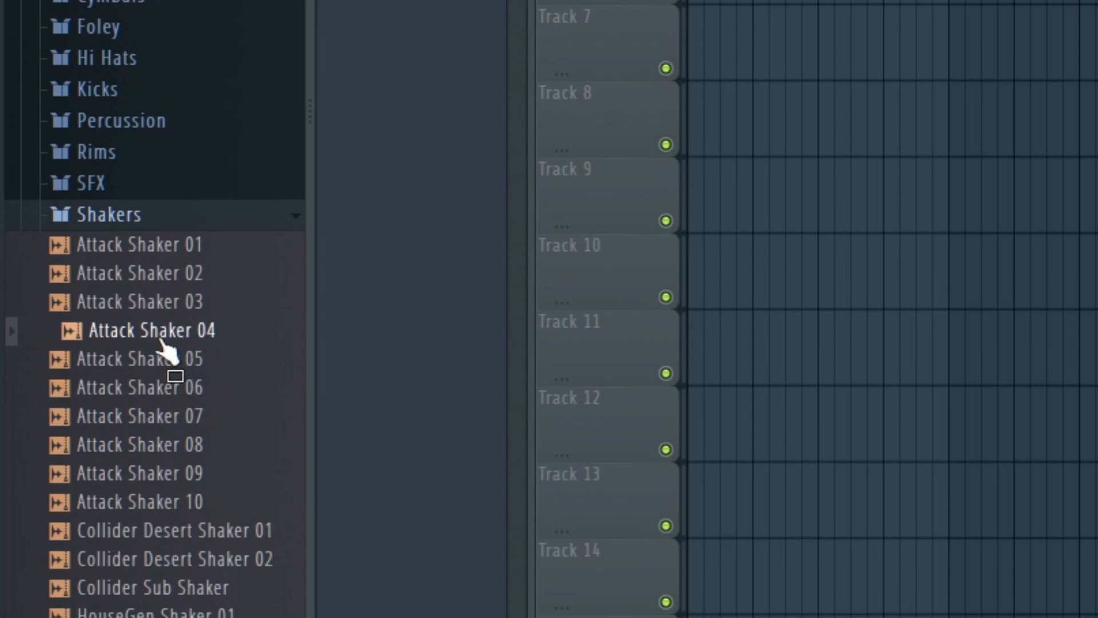
pyautogui.moveTo(166, 346); pyautogui.dragTo(366, 323)
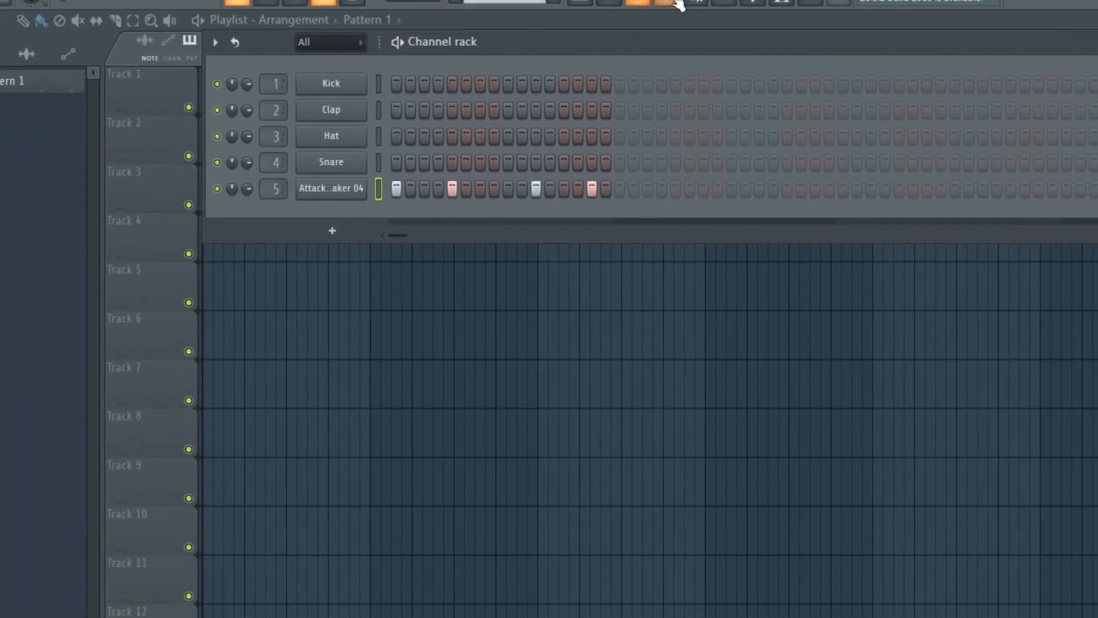
pyautogui.click(676, 3)
pyautogui.press('space')
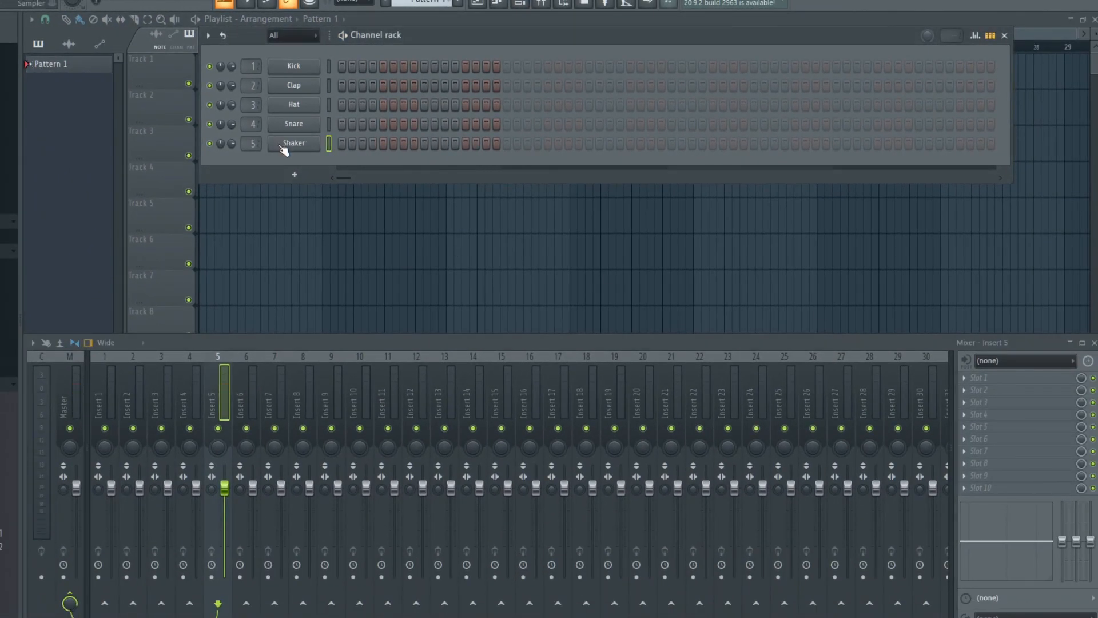
# Name the fifth channel Shaker and colour it green.
pyautogui.press('F2')
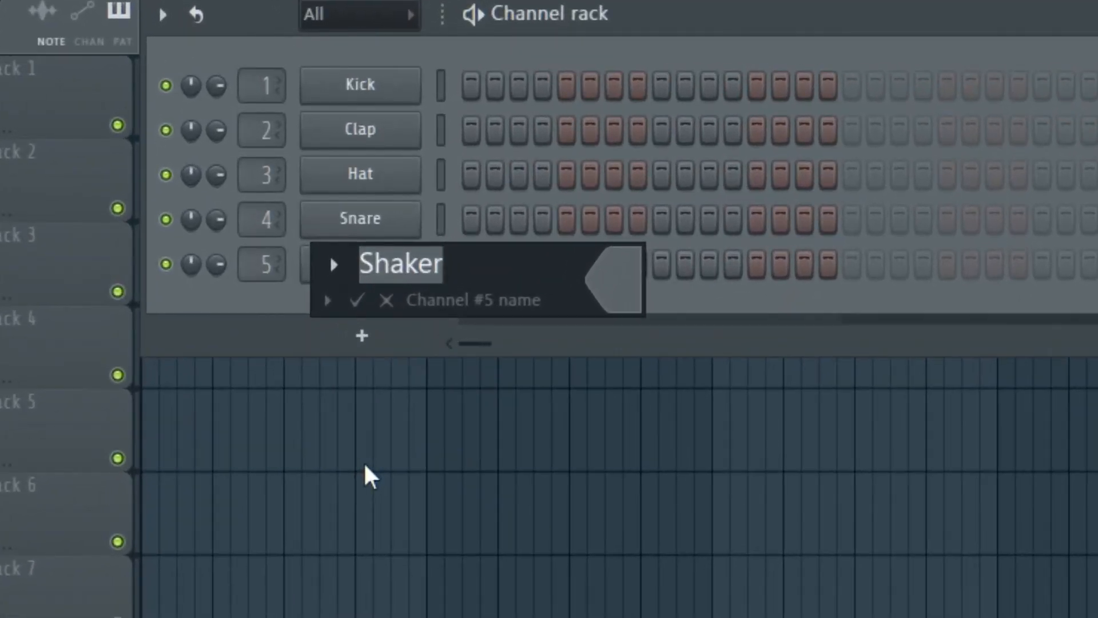
pyautogui.write('Shaker')
pyautogui.press('Return')
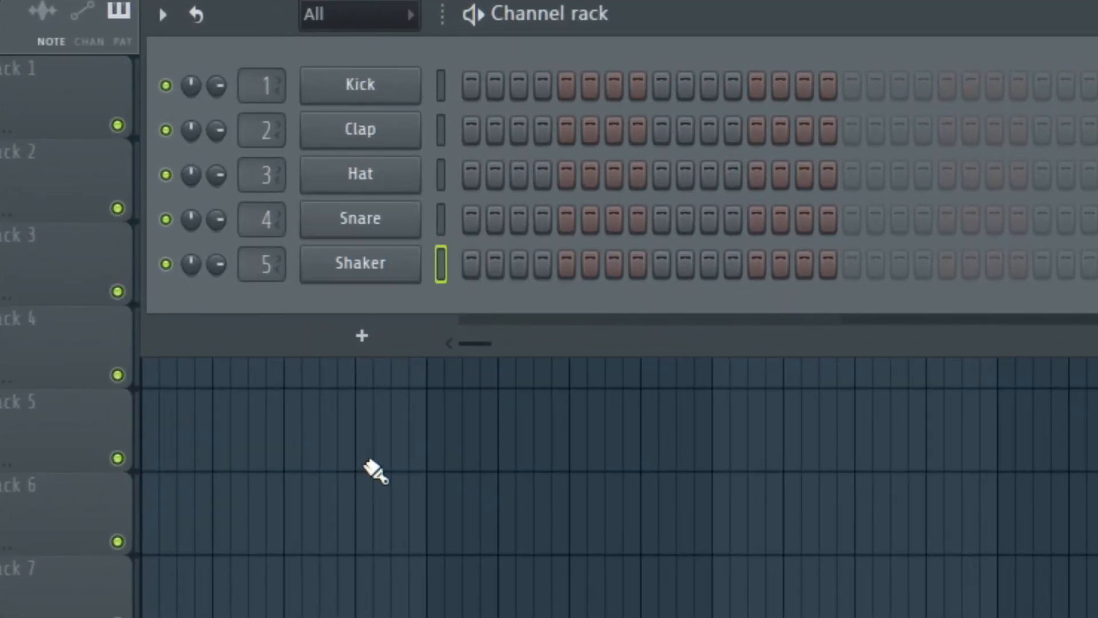
pyautogui.middleClick(371, 264)
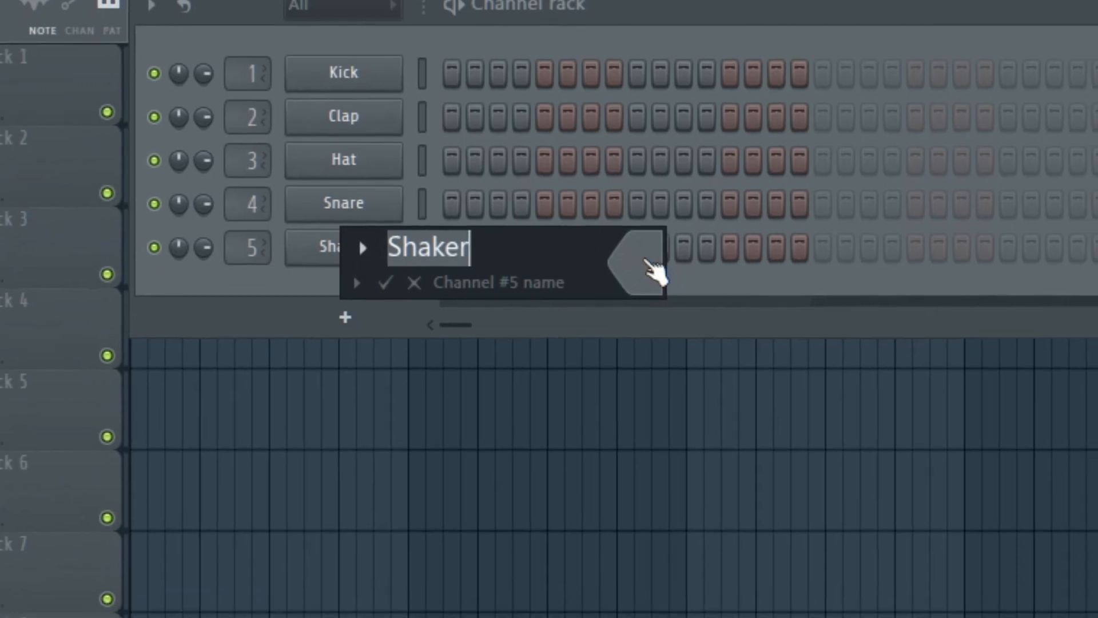
pyautogui.click(674, 294)
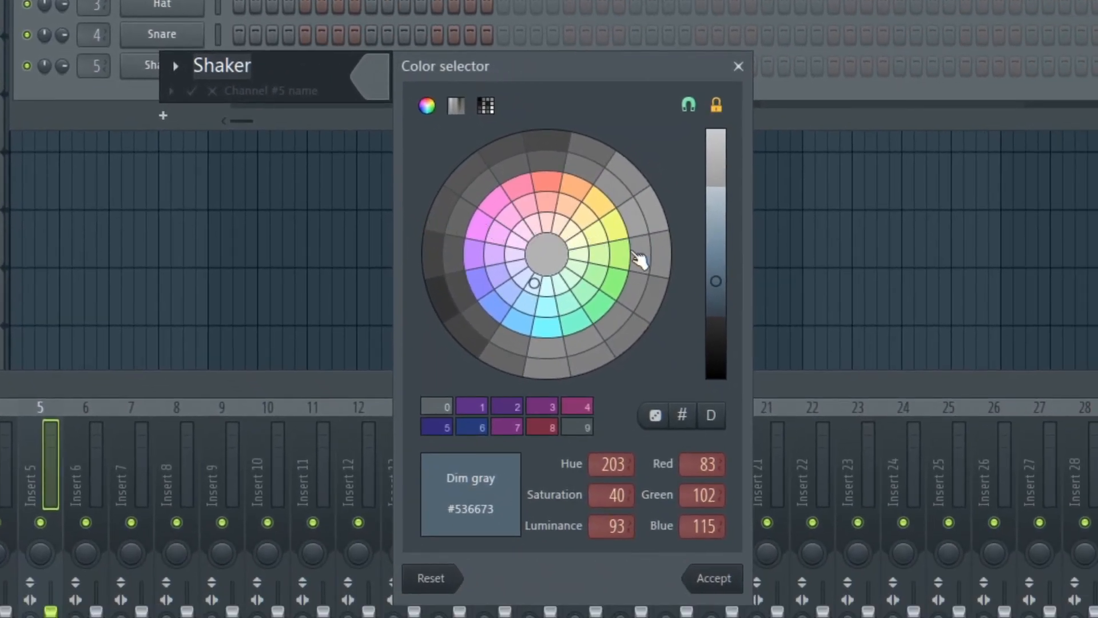
pyautogui.click(622, 255)
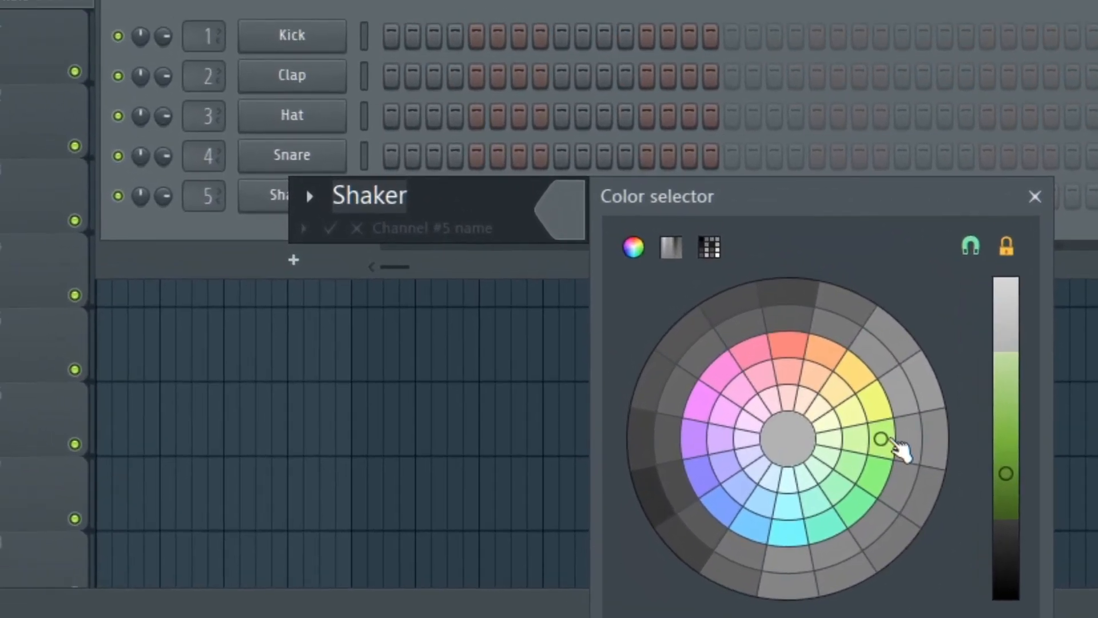
pyautogui.press('Return')
pyautogui.press('Return')
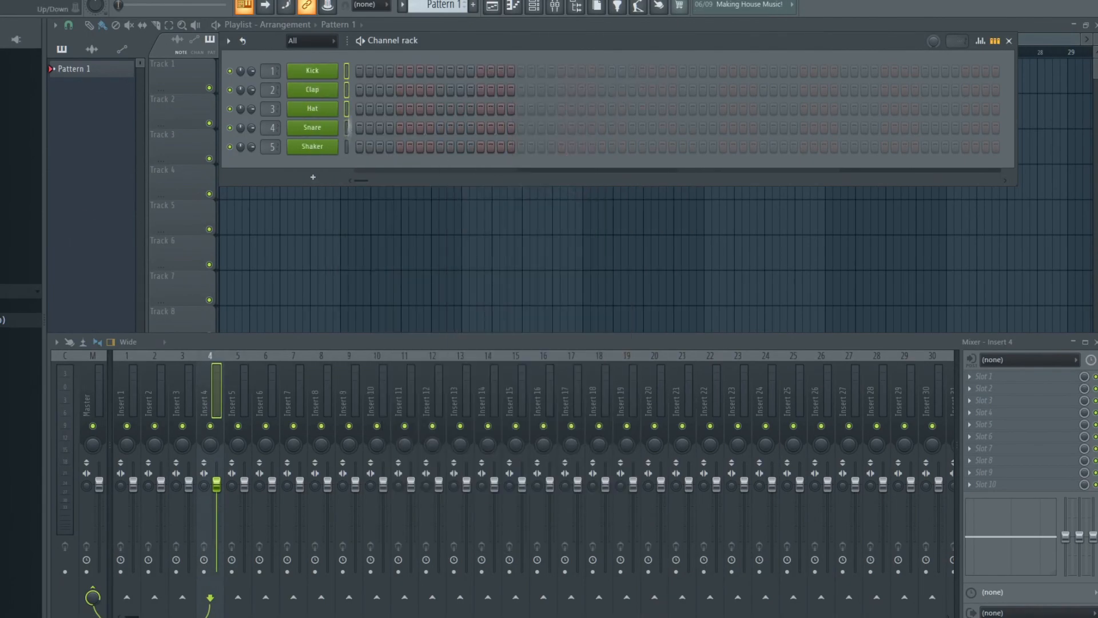
# Select the drum channels from Kick to Shaker in the channel rack.
pyautogui.moveTo(348, 127); pyautogui.dragTo(346, 147)
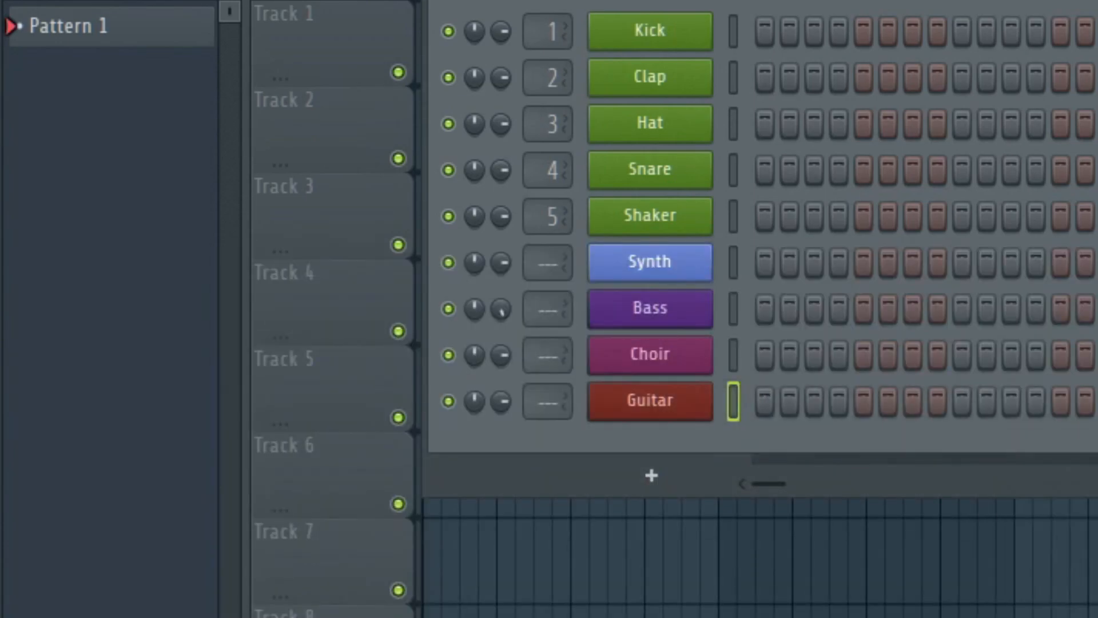
pyautogui.scroll(13, 541, 273)
pyautogui.scroll(17, 546, 358)
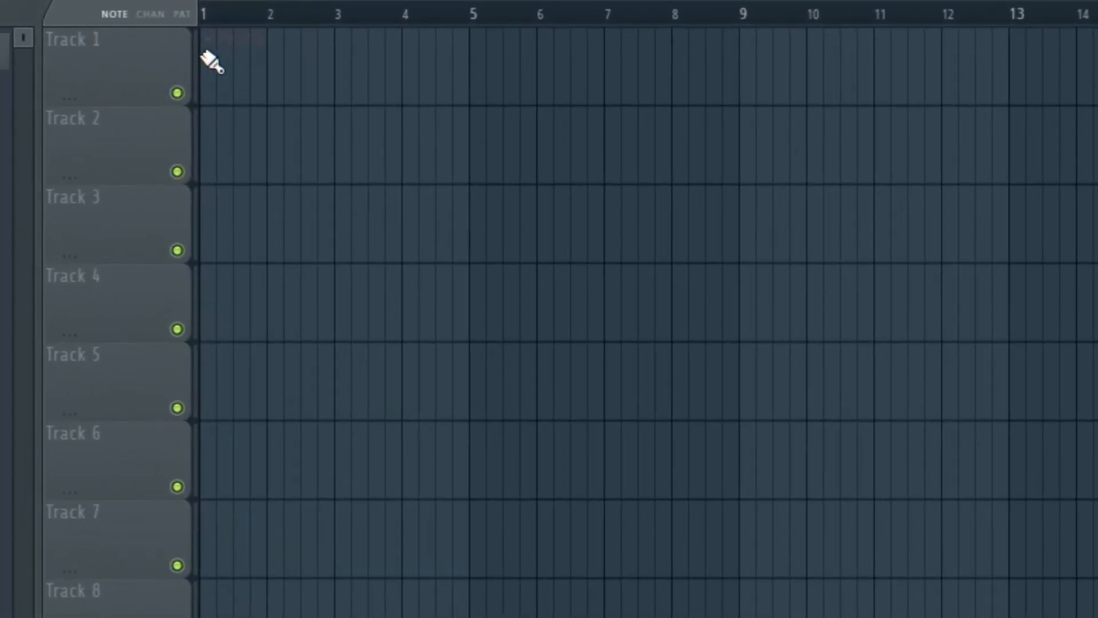
# Try placing Pattern 1 clips on Track 1 of the playlist.
pyautogui.click(204, 53)
pyautogui.moveTo(263, 63); pyautogui.dragTo(443, 64)
pyautogui.rightClick(292, 74)
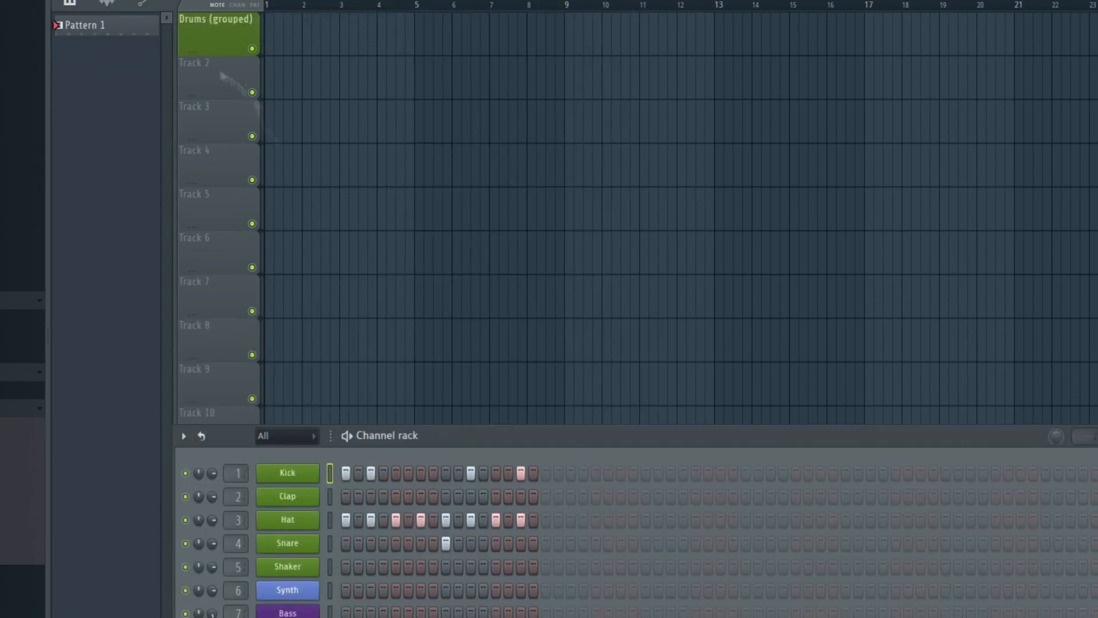
# Name playlist tracks 2 to 6 Kick, Clap, Hat, Snare and Shaker, and colour them green.
pyautogui.middleClick(229, 78)
pyautogui.write('Kick')
pyautogui.middleClick(214, 122)
pyautogui.write('Clap')
pyautogui.middleClick(218, 168)
pyautogui.write('Hat')
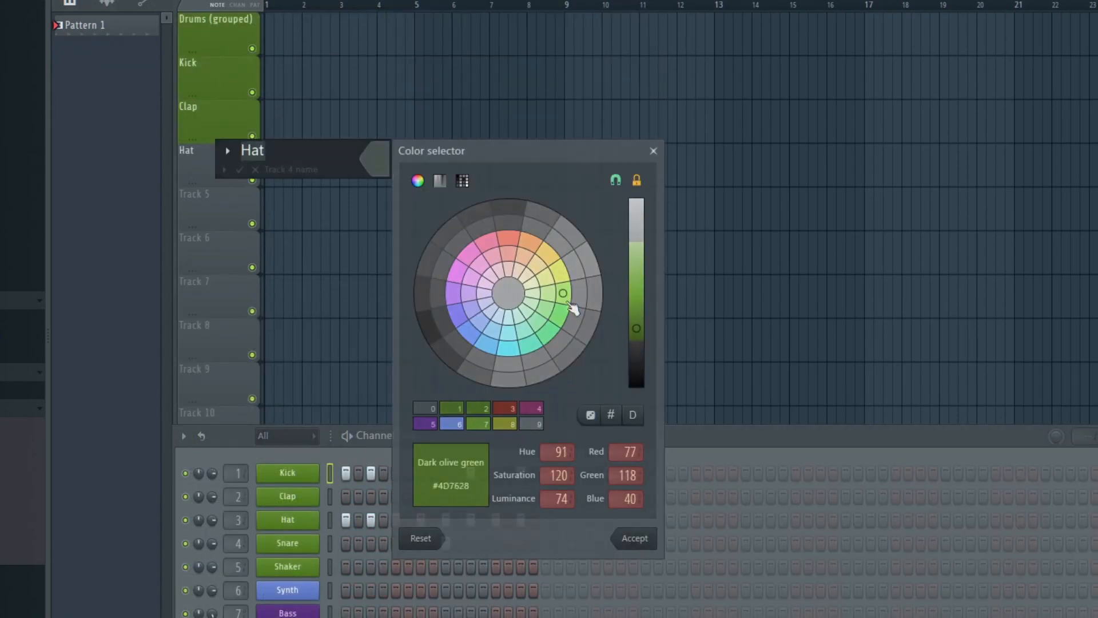
pyautogui.write('Snare')
pyautogui.middleClick(229, 256)
pyautogui.write('Shaker')
pyautogui.press('Return')
# Add a Clap hit on step 9 and Shaker hits on steps 3, 7, 11 and 15.
pyautogui.click(446, 496)
pyautogui.click(371, 567)
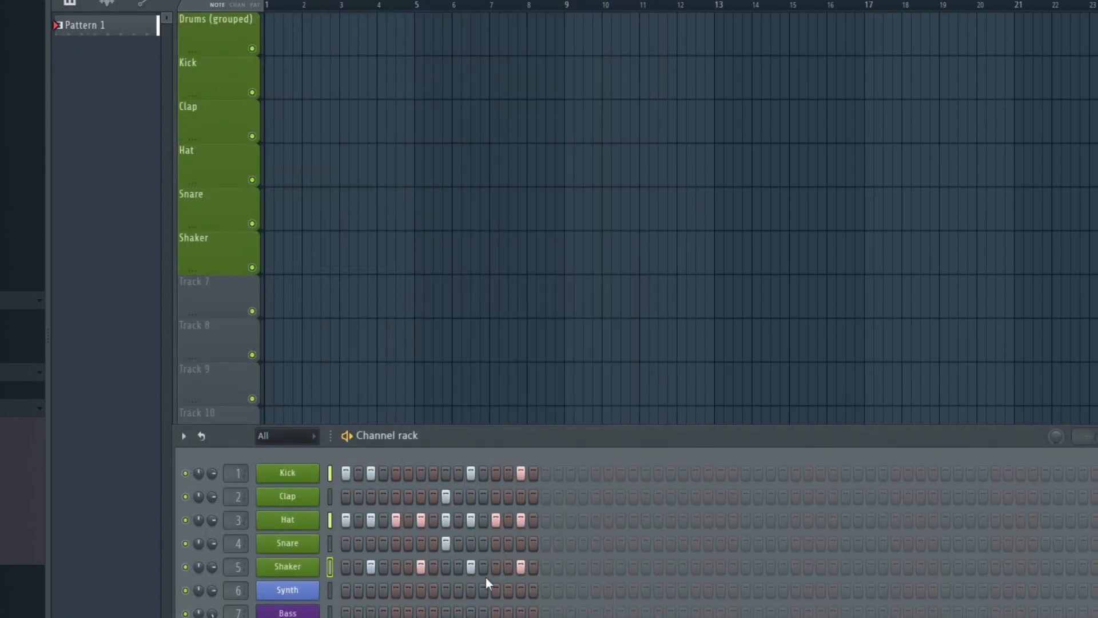
# Name playlist track 7 Synth and colour it blue.
pyautogui.middleClick(204, 288)
pyautogui.write('Synth')
pyautogui.click(352, 290)
pyautogui.click(465, 458)
pyautogui.click(449, 458)
pyautogui.press('Return')
pyautogui.press('Return')
# Name playlist tracks 8 to 10 Bass, Choir and Guitar, and colour them purple, magenta and red.
pyautogui.middleClick(212, 332)
pyautogui.write('Bass')
pyautogui.click(359, 333)
pyautogui.middleClick(217, 376)
pyautogui.write('Choir')
pyautogui.scroll(-3, 231, 304)
pyautogui.middleClick(230, 304)
pyautogui.write('Guitar')
pyautogui.scroll(3, 231, 304)
# Rename Pattern 1 as Drums (grouped) in green and place its clip at bar 1 of the Drums (grouped) track.
pyautogui.press('F6')
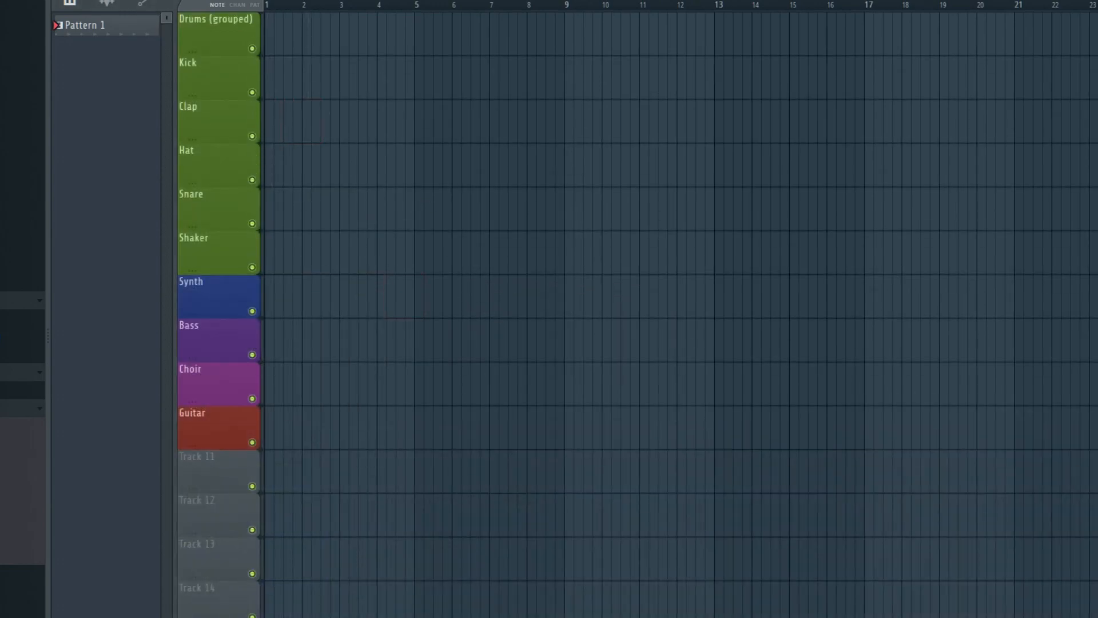
pyautogui.press('F2')
pyautogui.write('Drums (grouped)')
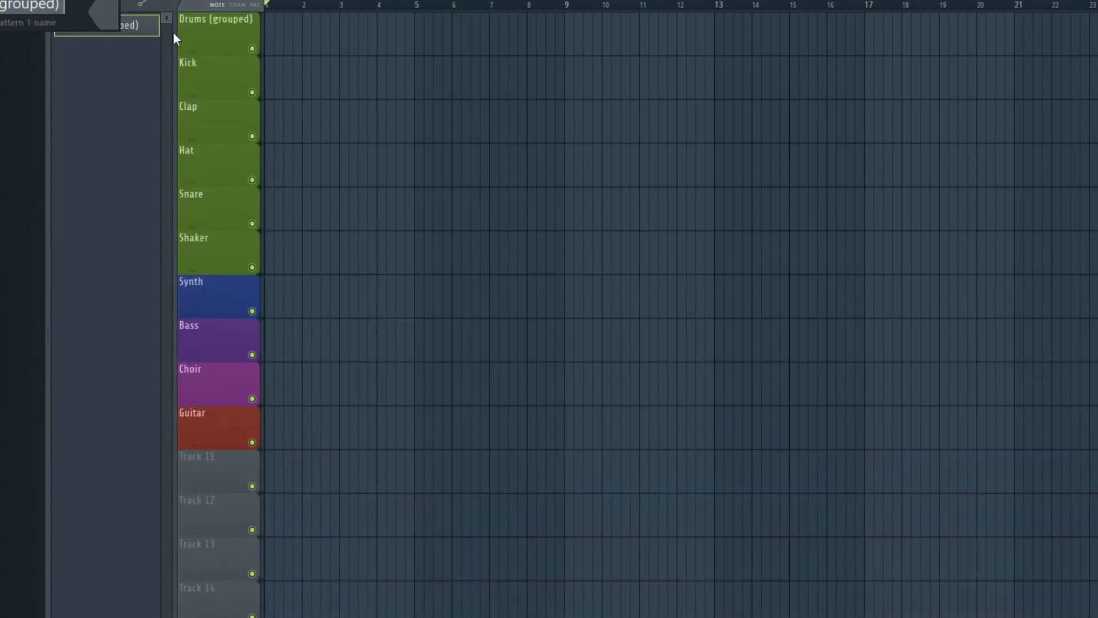
pyautogui.click(106, 13)
pyautogui.click(293, 144)
pyautogui.press('Return')
pyautogui.press('Return')
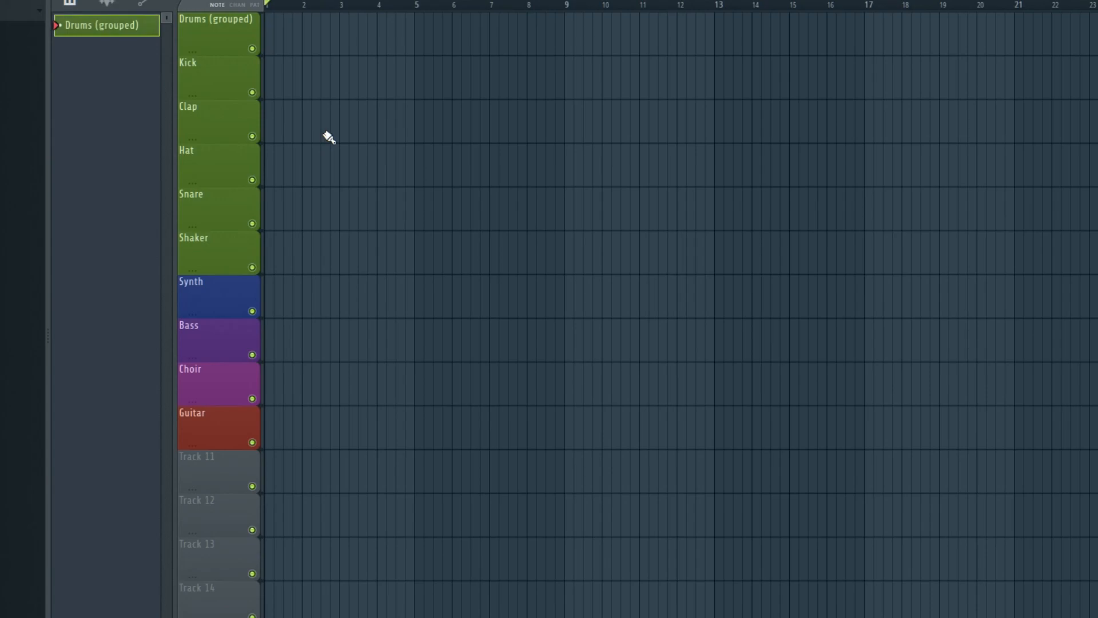
pyautogui.click(270, 29)
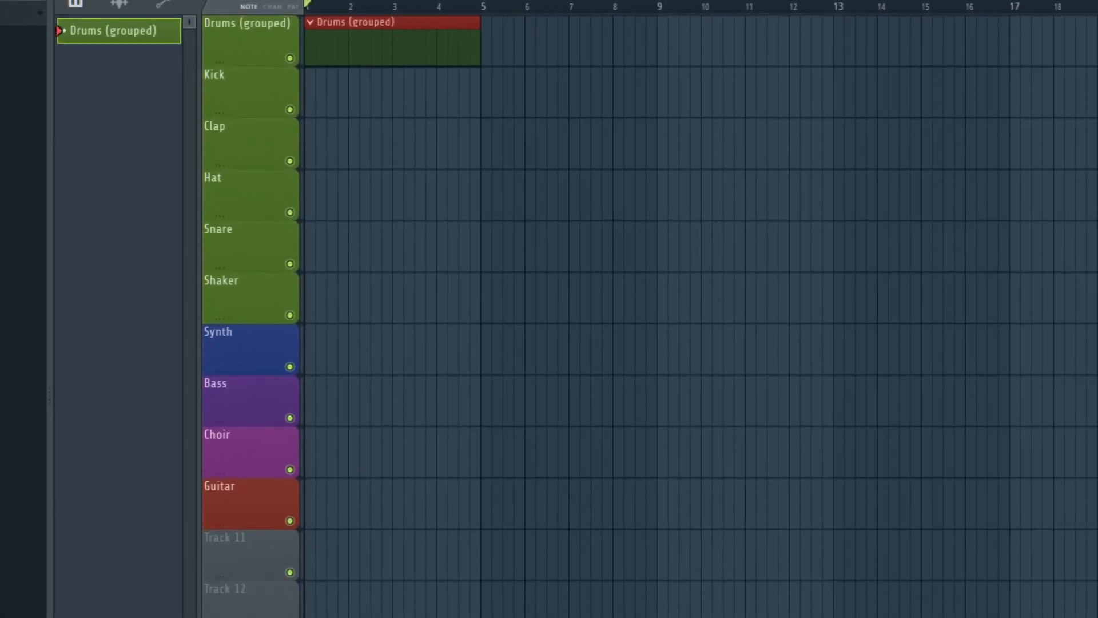
# Fill the Hat every 2 steps with a Snare hit on step 9, and trim the Drums (grouped) clip to one bar.
pyautogui.press('F6')
pyautogui.rightClick(286, 469)
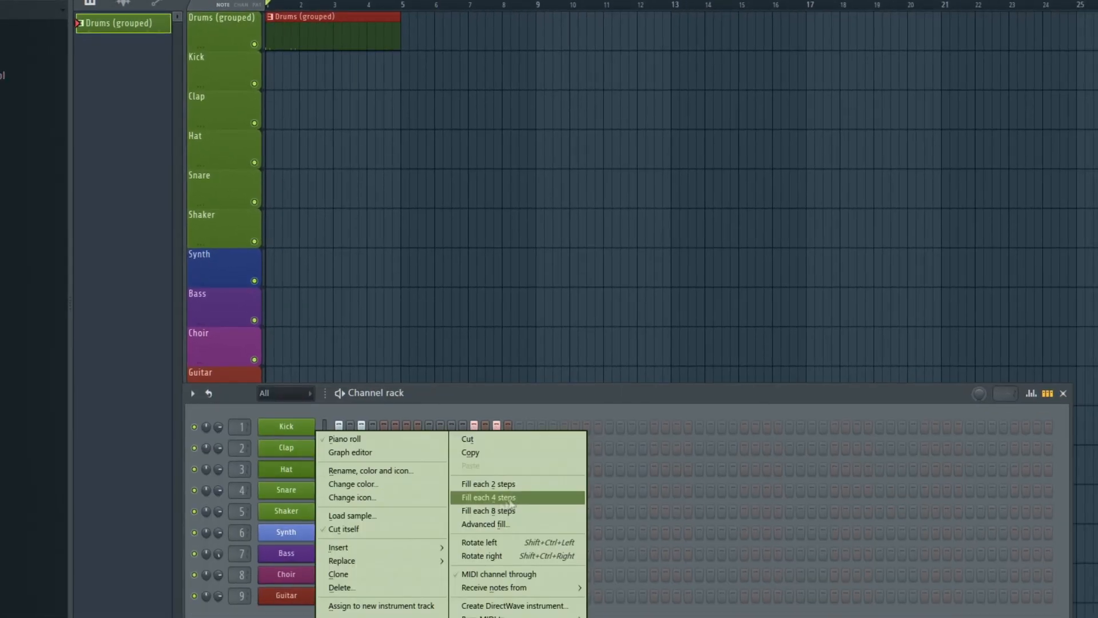
pyautogui.click(515, 481)
pyautogui.click(429, 489)
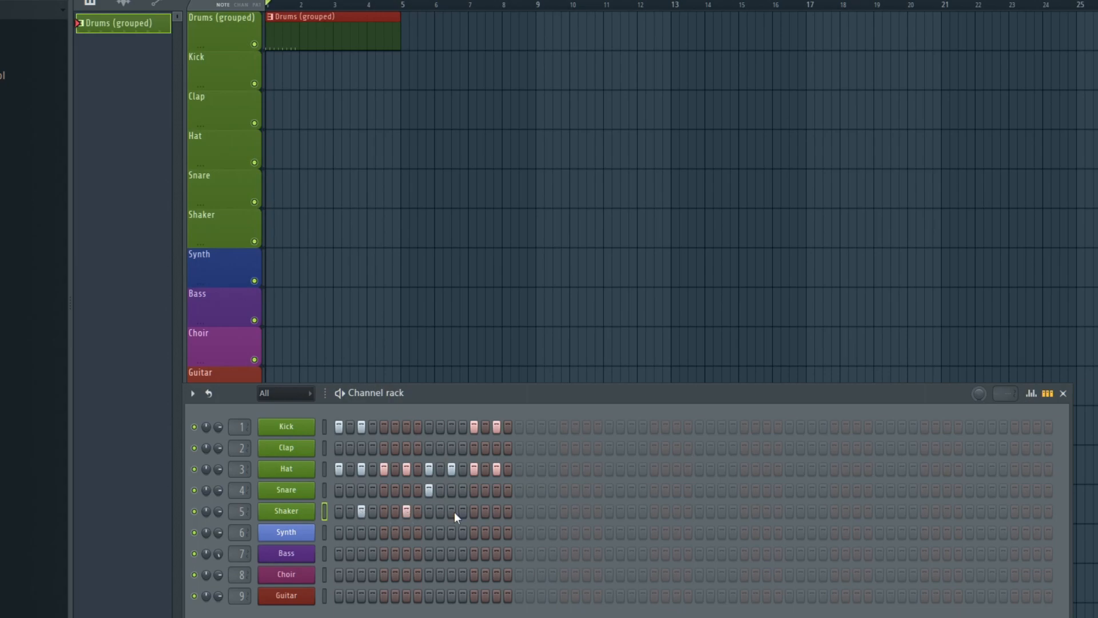
pyautogui.moveTo(396, 35)
pyautogui.mouseDown()
pyautogui.moveTo(297, 42)
pyautogui.moveTo(394, 38)
pyautogui.mouseUp()
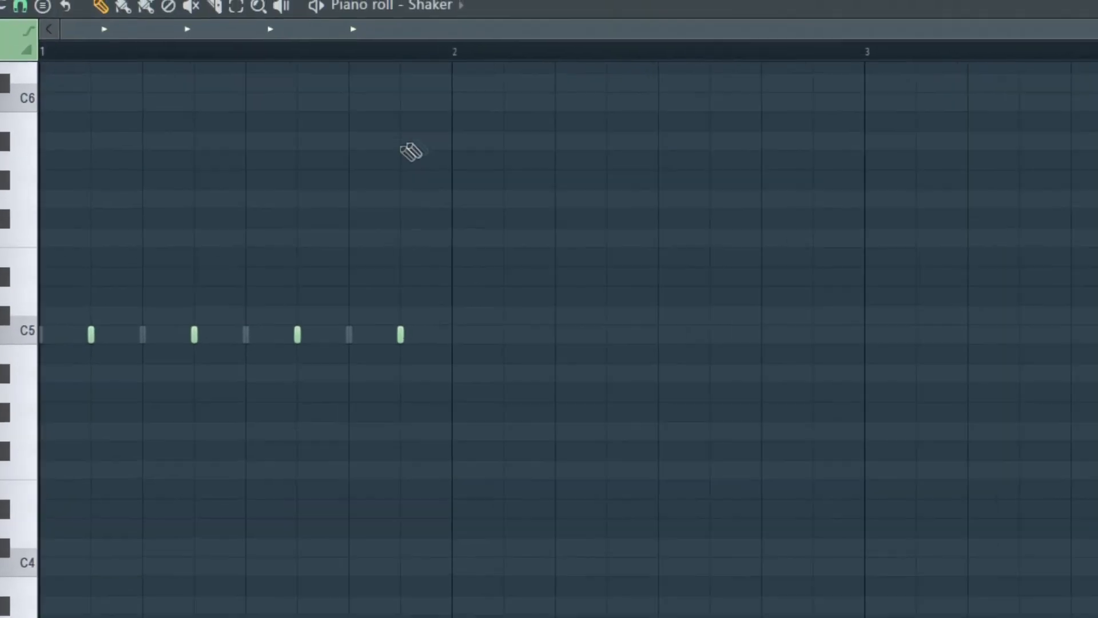
# View the notes of each drum channel in the piano roll, switching through Kick, Hat, Snare and Shaker.
pyautogui.click(460, 6)
pyautogui.click(456, 46)
pyautogui.click(445, 11)
pyautogui.click(452, 93)
pyautogui.click(449, 9)
pyautogui.click(451, 115)
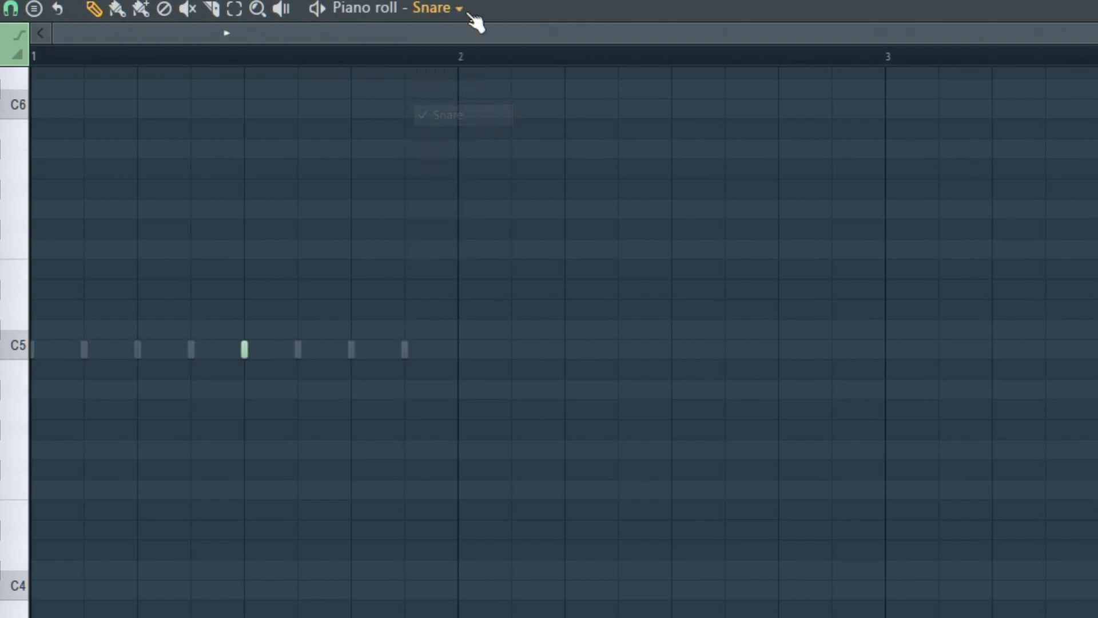
pyautogui.click(459, 8)
pyautogui.click(458, 136)
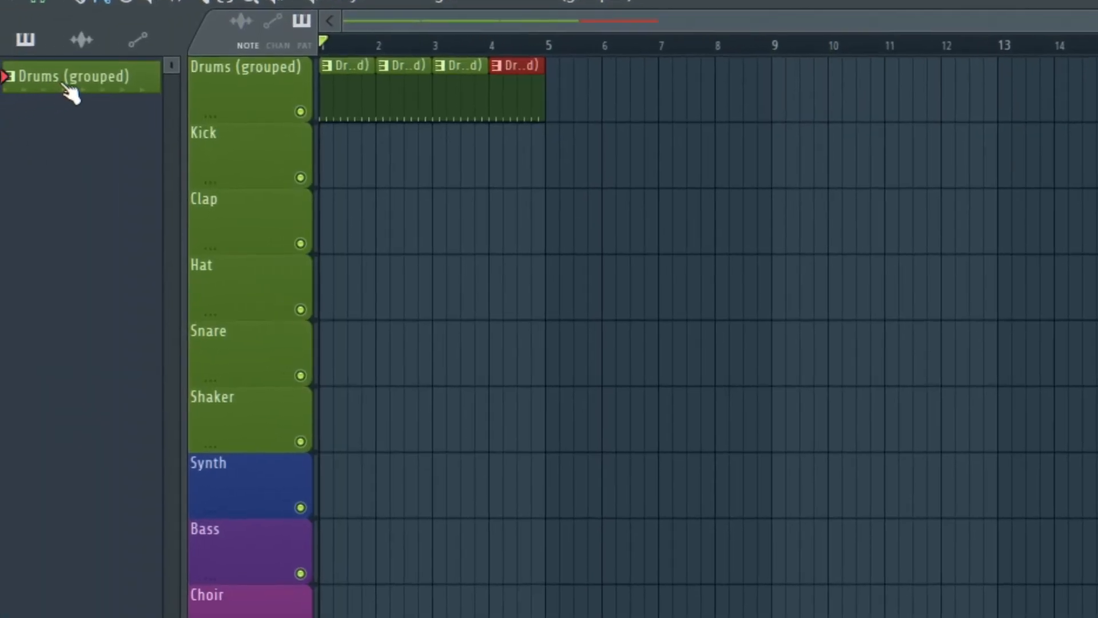
# Split the Drums (grouped) pattern by channel and place the Kick, Hat, Snare and Shaker patterns on their matching tracks.
pyautogui.click(253, 20)
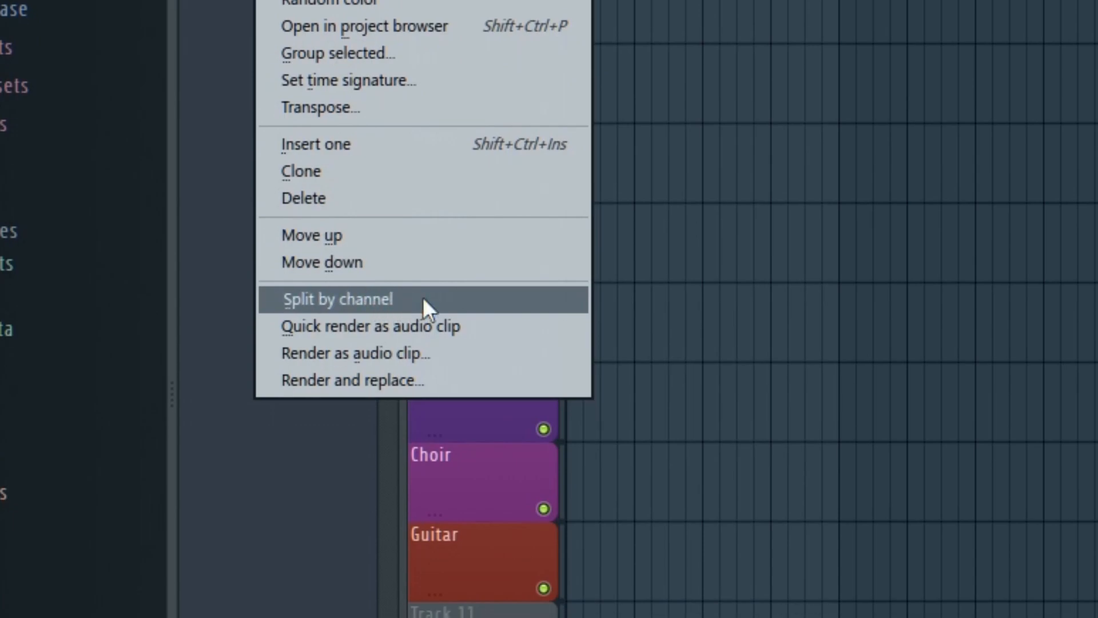
pyautogui.click(424, 299)
pyautogui.click(403, 142)
pyautogui.press('KP_Add')
pyautogui.click(399, 257)
pyautogui.press('KP_Add')
pyautogui.click(396, 315)
pyautogui.press('KP_Add')
pyautogui.click(405, 364)
# Delete the grouped drum clips and duplicate the four separate drum clips three times to fill four bars.
pyautogui.doubleClick(313, 91)
pyautogui.press('Delete')
pyautogui.hotkey('ctrl', 'a')
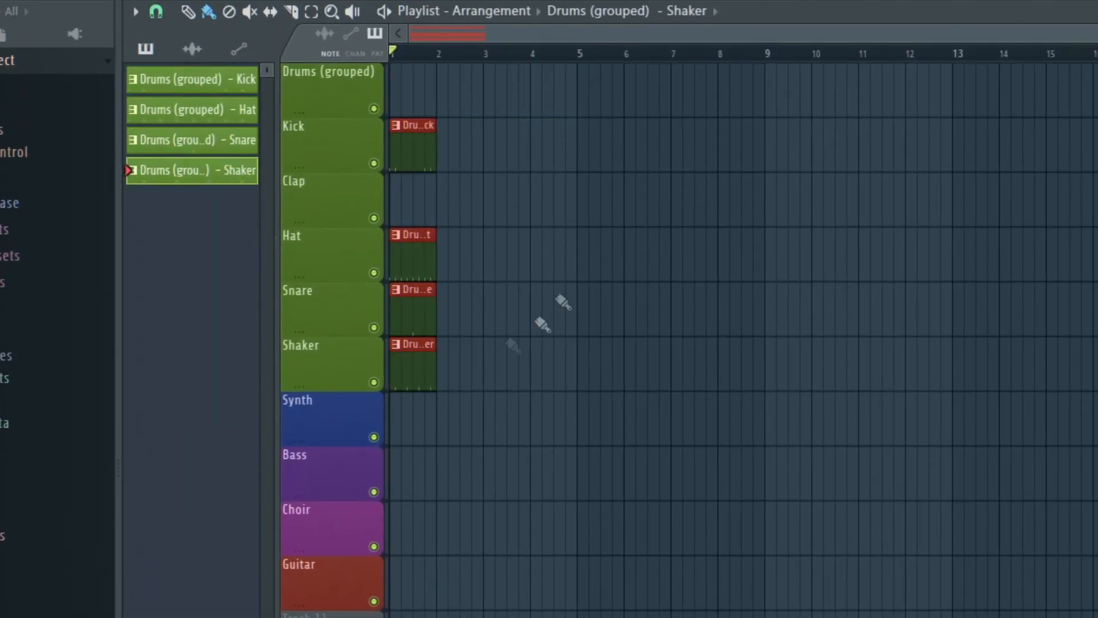
pyautogui.hotkey('ctrl', 'b')
pyautogui.hotkey('ctrl', 'b')
pyautogui.hotkey('ctrl', 'b')
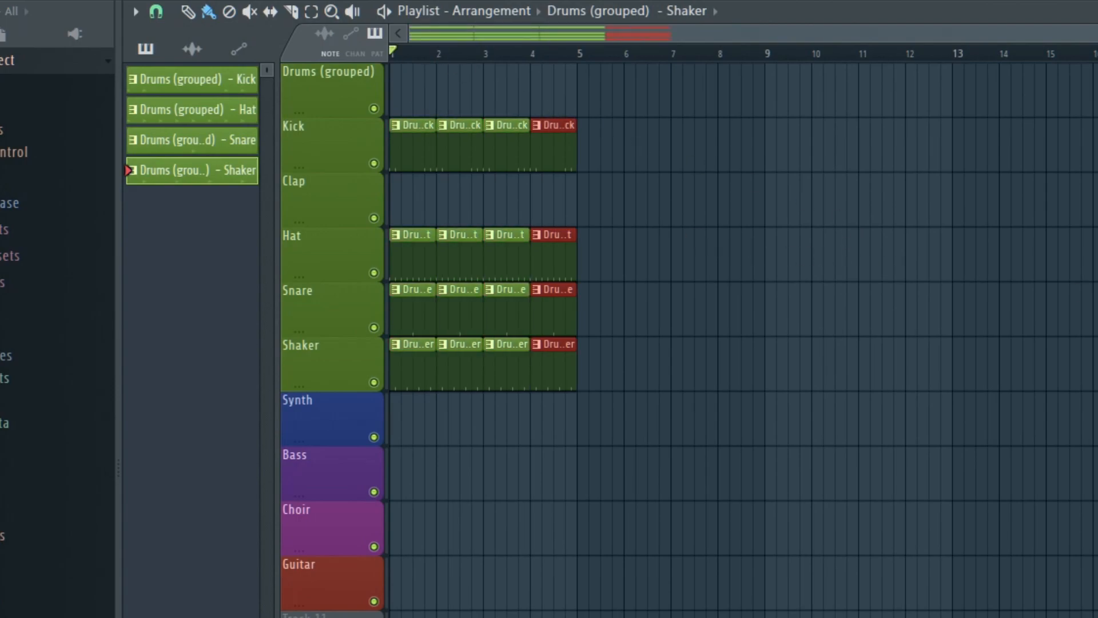
pyautogui.hotkey('ctrl', 'd')
# Create four new patterns named Synth, Bass, Choir and Guitar.
pyautogui.press('F4')
pyautogui.write('Synth')
pyautogui.press('Return')
pyautogui.press('F4')
pyautogui.write('Bass')
pyautogui.press('Return')
pyautogui.press('F4')
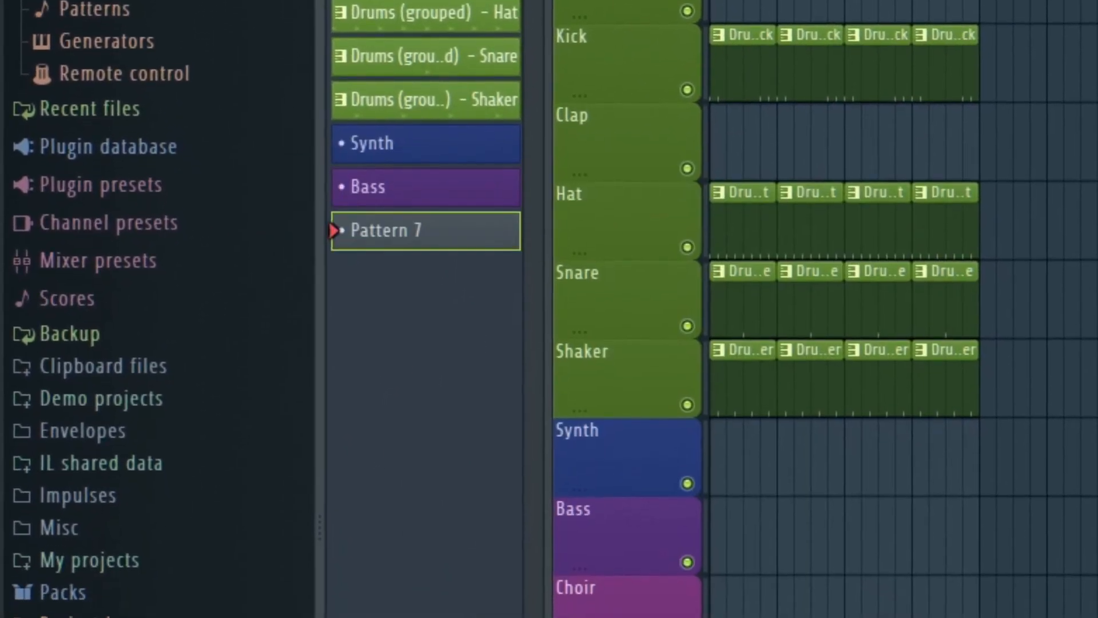
pyautogui.write('Choir')
pyautogui.press('Return')
pyautogui.press('F4')
pyautogui.write('Guitar')
pyautogui.press('Return')
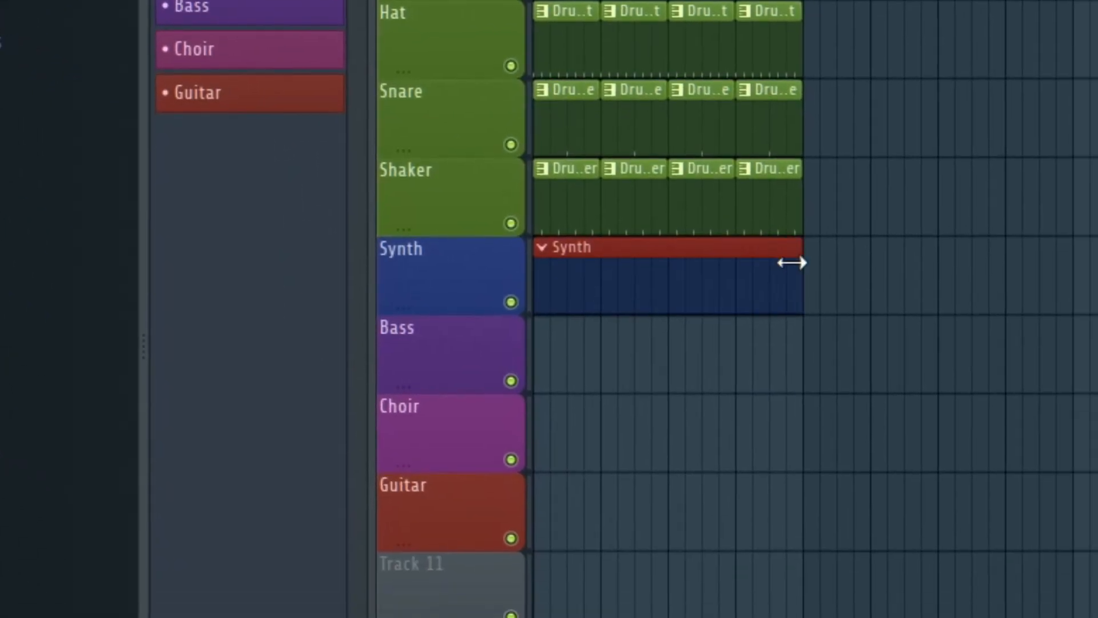
# Place the Bass, Choir and Guitar patterns at bar 1 of their matching tracks, each extended to four bars.
pyautogui.click(549, 343)
pyautogui.moveTo(596, 343); pyautogui.dragTo(796, 343)
pyautogui.click(328, 62)
pyautogui.click(545, 426)
pyautogui.moveTo(595, 426); pyautogui.dragTo(797, 426)
pyautogui.click(327, 95)
pyautogui.click(543, 506)
pyautogui.moveTo(596, 505); pyautogui.dragTo(796, 506)
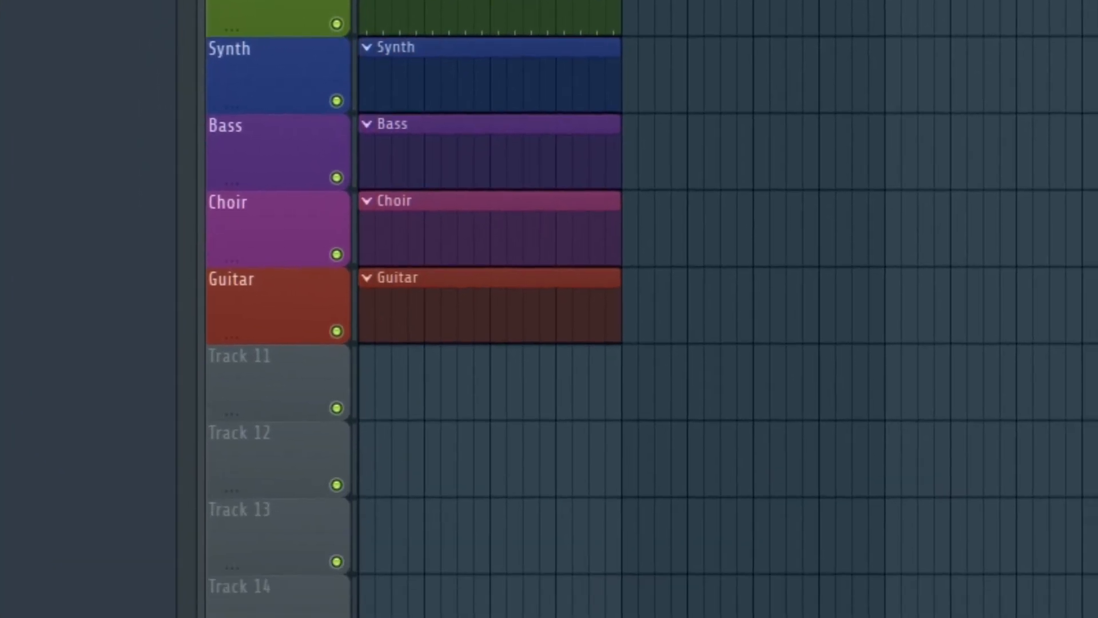
# Open the mixer and name inserts 1 and 2 Kick and Clap.
pyautogui.press('F9')
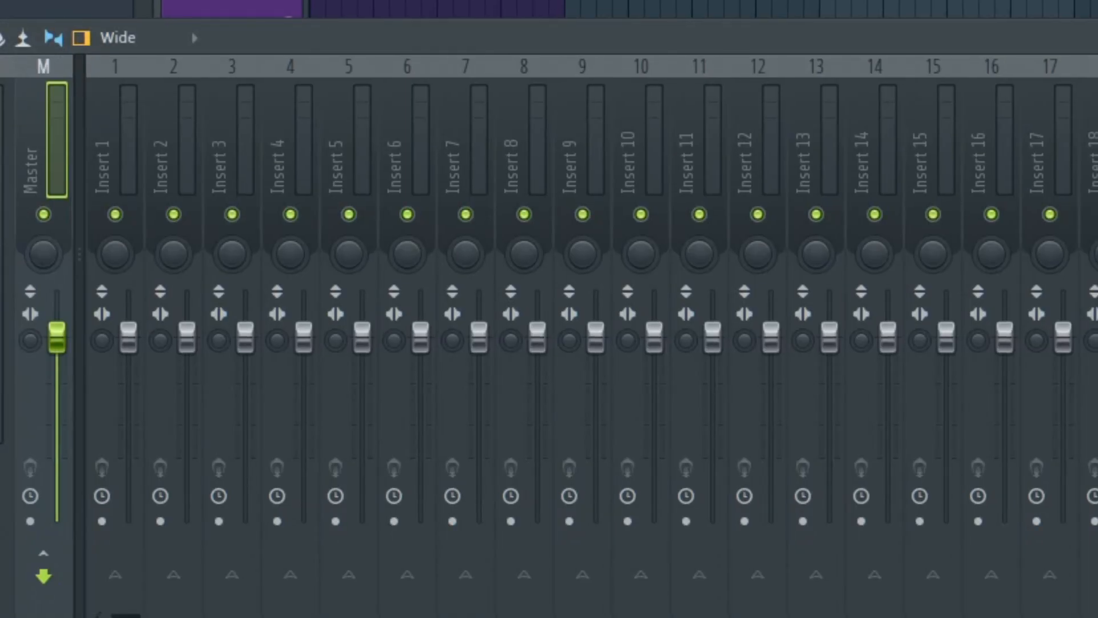
pyautogui.click(115, 129)
pyautogui.click(174, 128)
pyautogui.click(115, 129)
pyautogui.press('F6')
pyautogui.moveTo(721, 346); pyautogui.dragTo(657, 3)
pyautogui.press('F2')
pyautogui.write('Kick')
pyautogui.press('Return')
pyautogui.click(140, 487)
pyautogui.press('F2')
pyautogui.write('Clap')
pyautogui.press('Return')
# Name mixer inserts 3 and 4 Hat and Snare.
pyautogui.click(182, 489)
pyautogui.press('BackSpace')
pyautogui.write('at')
pyautogui.press('Return')
pyautogui.click(215, 482)
pyautogui.press('F2')
pyautogui.write('Snare')
pyautogui.press('Return')
# Name mixer inserts 5 to 9 Shaker, Synth, Bass, Choir and Guitar.
pyautogui.click(242, 484)
pyautogui.write('Synth')
pyautogui.press('Return')
pyautogui.click(319, 490)
pyautogui.press('F2')
pyautogui.write('Bass')
pyautogui.press('Return')
pyautogui.click(363, 489)
pyautogui.press('F2')
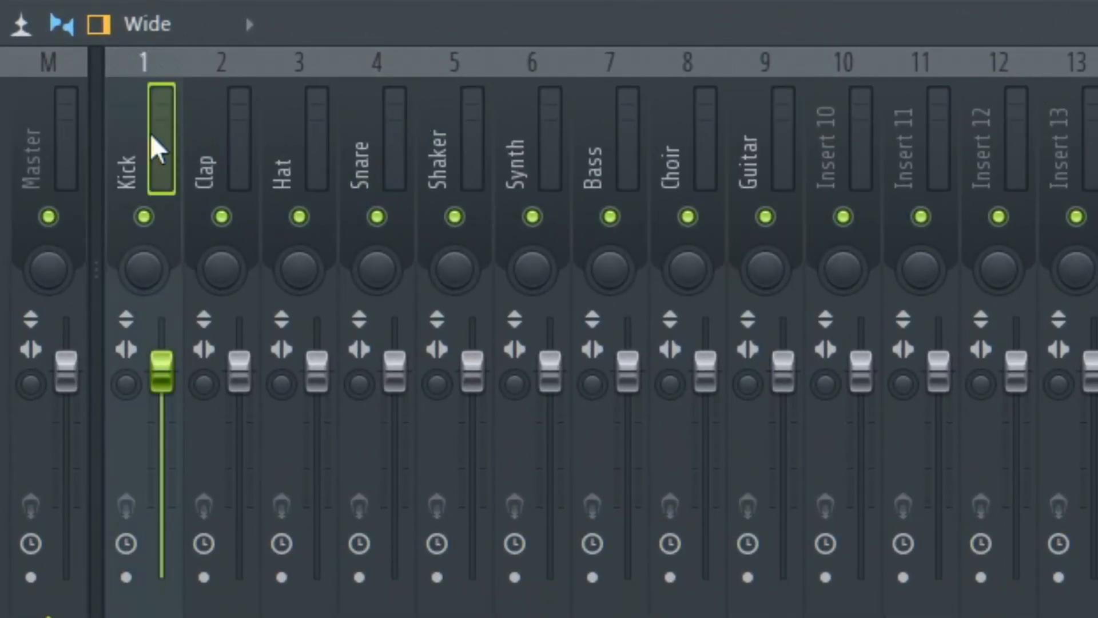
# Colour the five drum mixer tracks, Kick to Shaker, green (#679F35) together.
pyautogui.moveTo(159, 148); pyautogui.dragTo(495, 183)
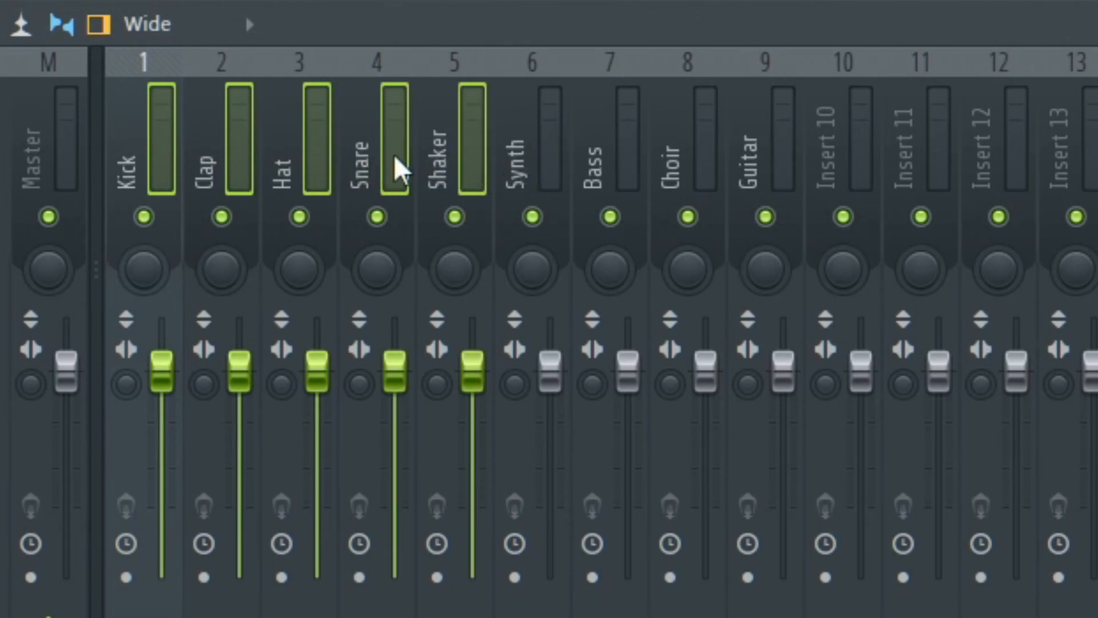
pyautogui.press('F2')
pyautogui.click(366, 136)
pyautogui.click(649, 243)
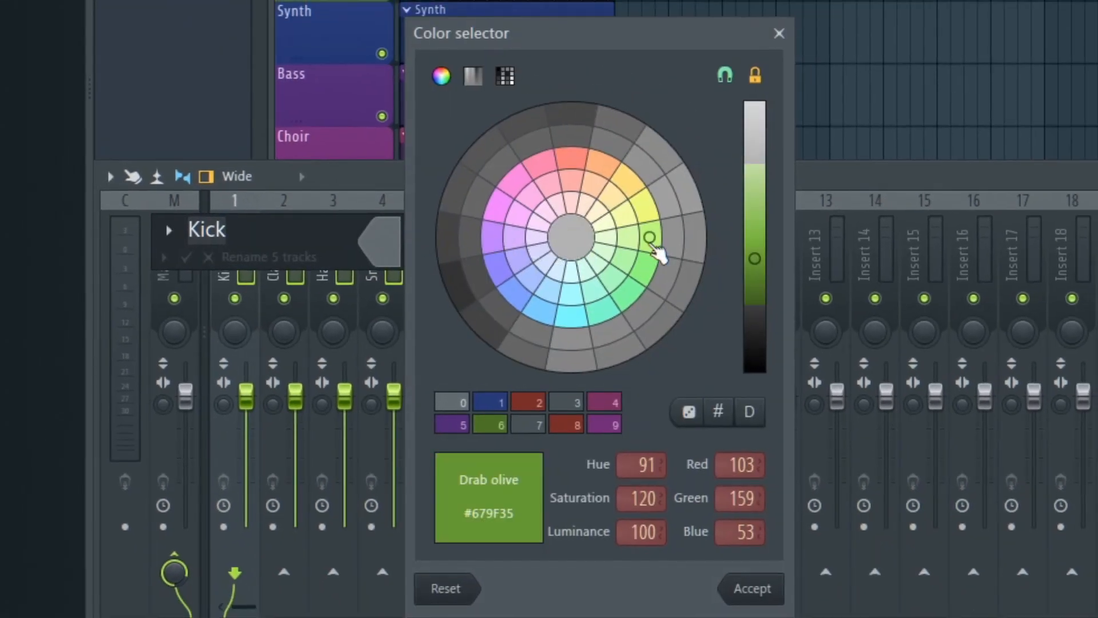
pyautogui.press('Return')
pyautogui.press('Return')
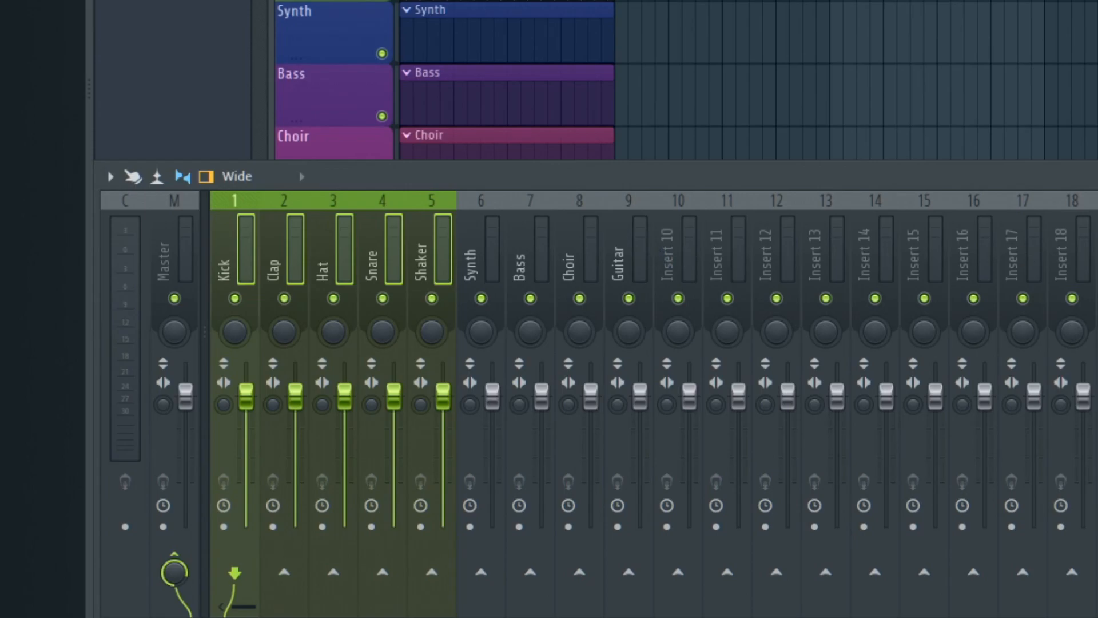
# Colour the Synth mixer track blue (#354D9F).
pyautogui.click(479, 246)
pyautogui.press('F2')
pyautogui.click(464, 230)
pyautogui.click(600, 294)
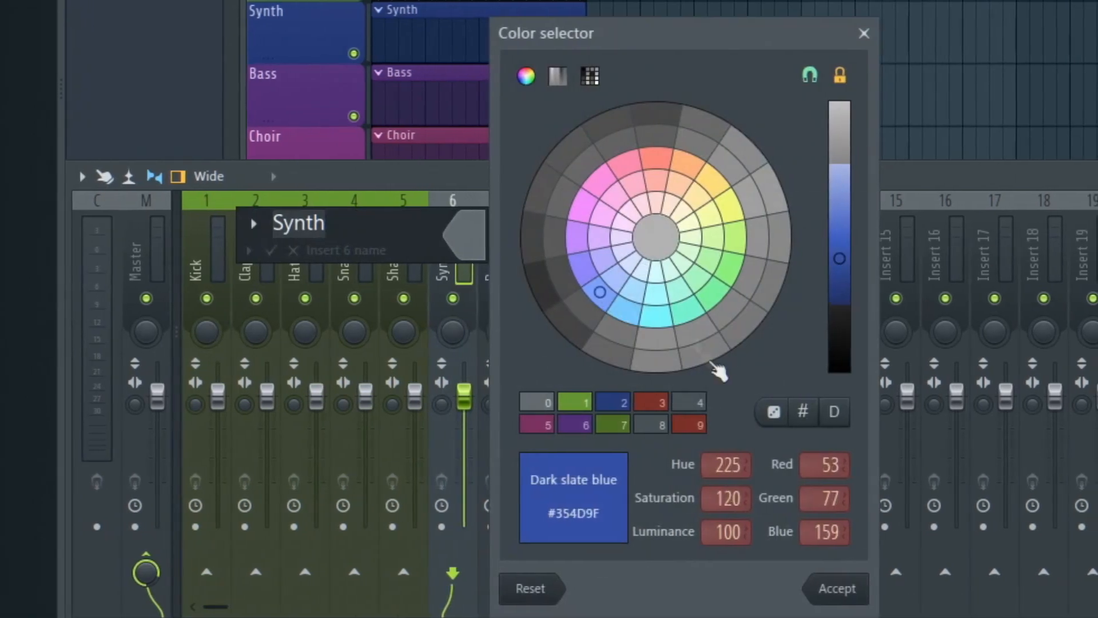
pyautogui.click(837, 588)
pyautogui.press('Return')
pyautogui.press('F2')
pyautogui.click(629, 257)
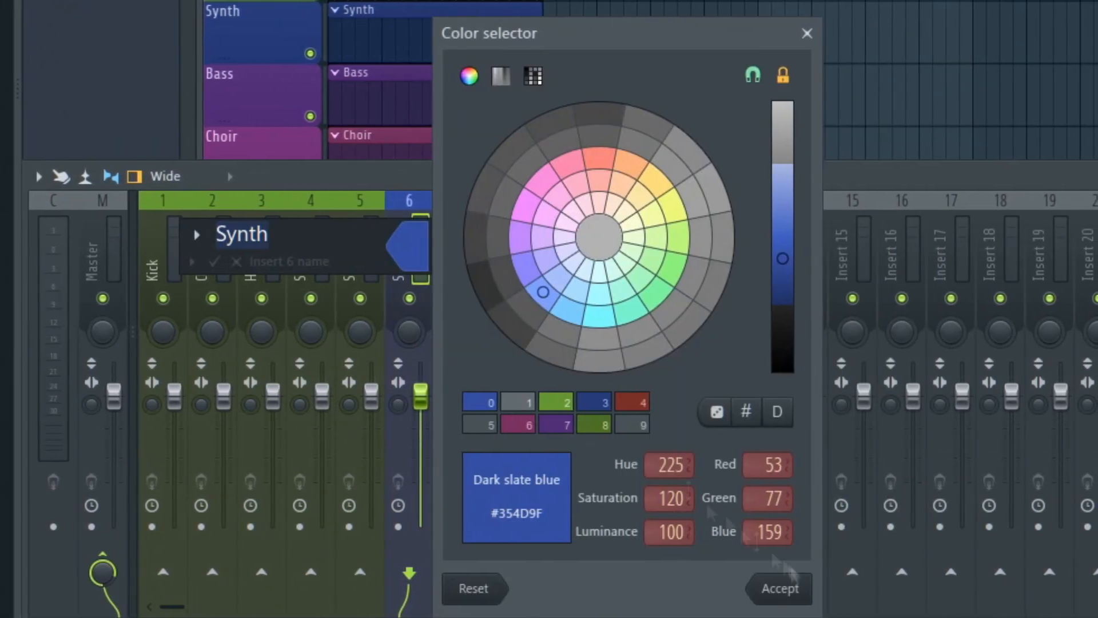
pyautogui.click(780, 588)
# Colour the Bass mixer track purple, the Choir track magenta (#9F3582) and the Guitar track red.
pyautogui.click(458, 246)
pyautogui.click(568, 236)
pyautogui.click(829, 588)
pyautogui.click(641, 184)
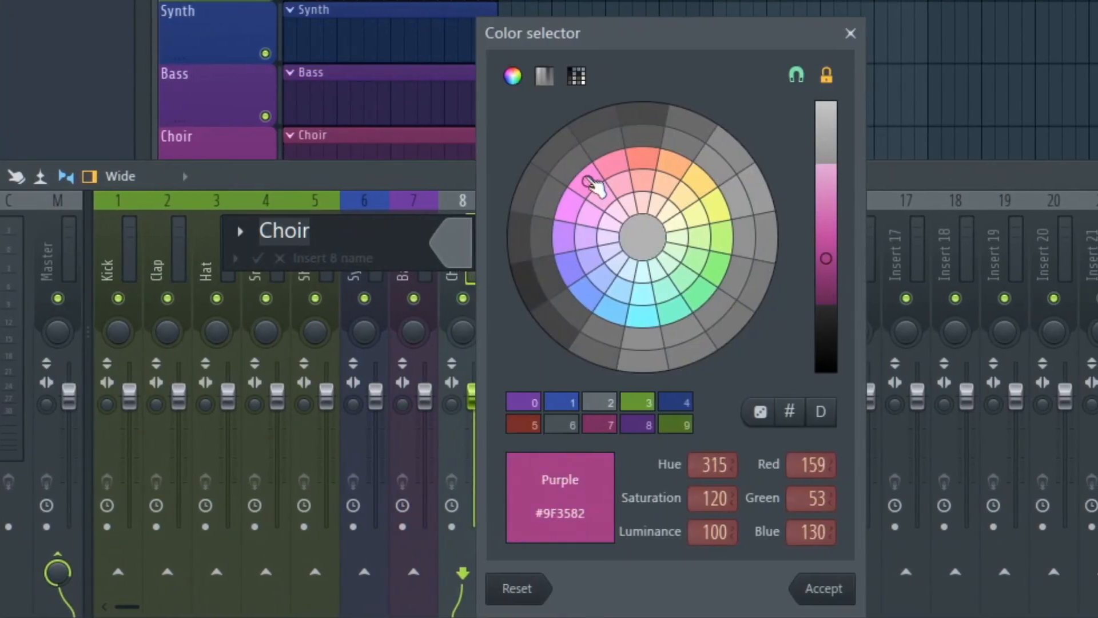
pyautogui.click(878, 588)
pyautogui.click(748, 161)
pyautogui.press('Return')
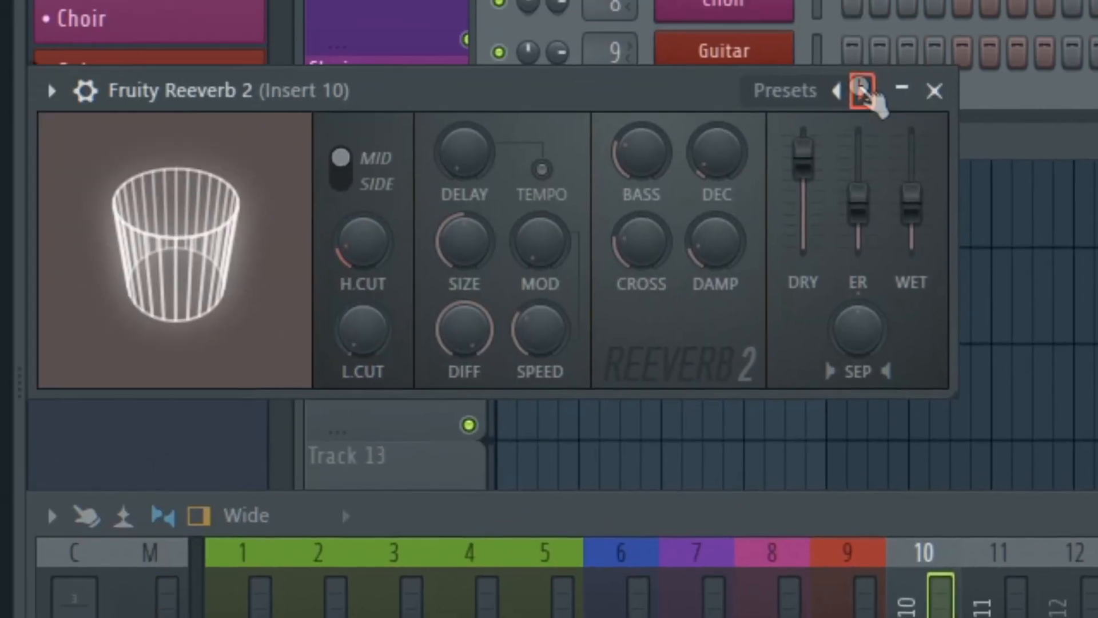
# Choose the Drum Room preset in Fruity Reeverb 2 on insert 10 and lower its dry level to the minimum.
pyautogui.click(861, 91)
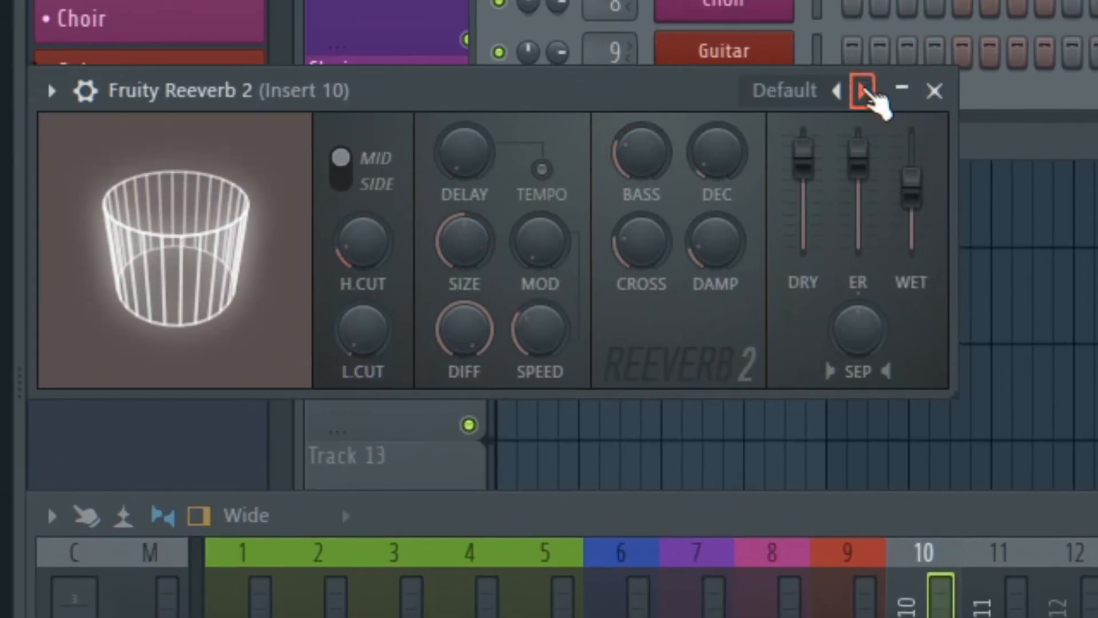
pyautogui.click(863, 91)
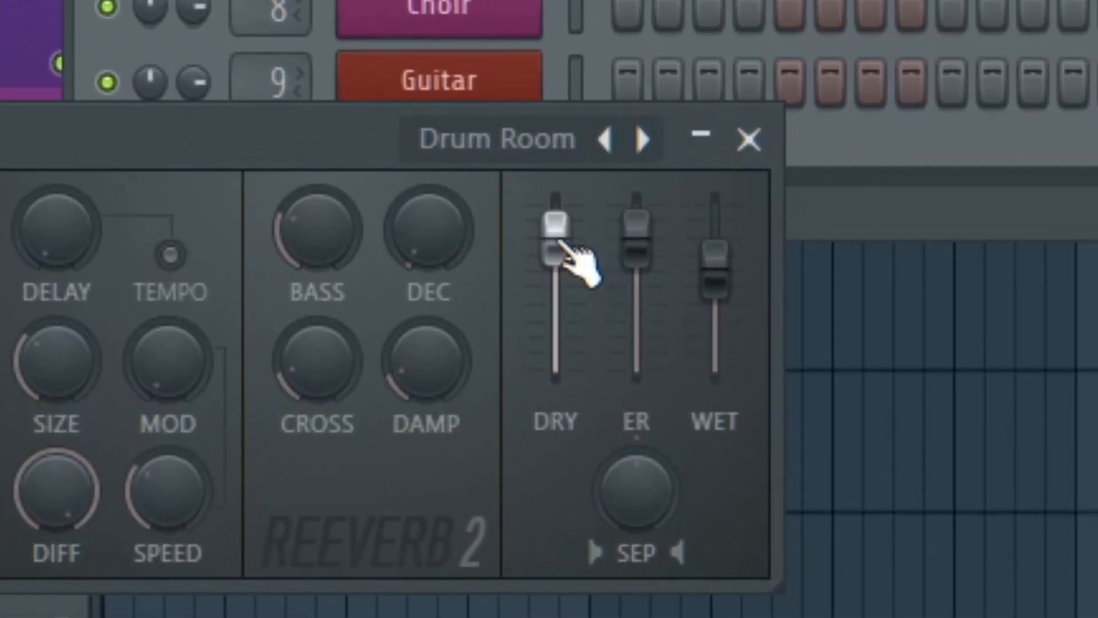
pyautogui.moveTo(802, 153); pyautogui.dragTo(803, 244)
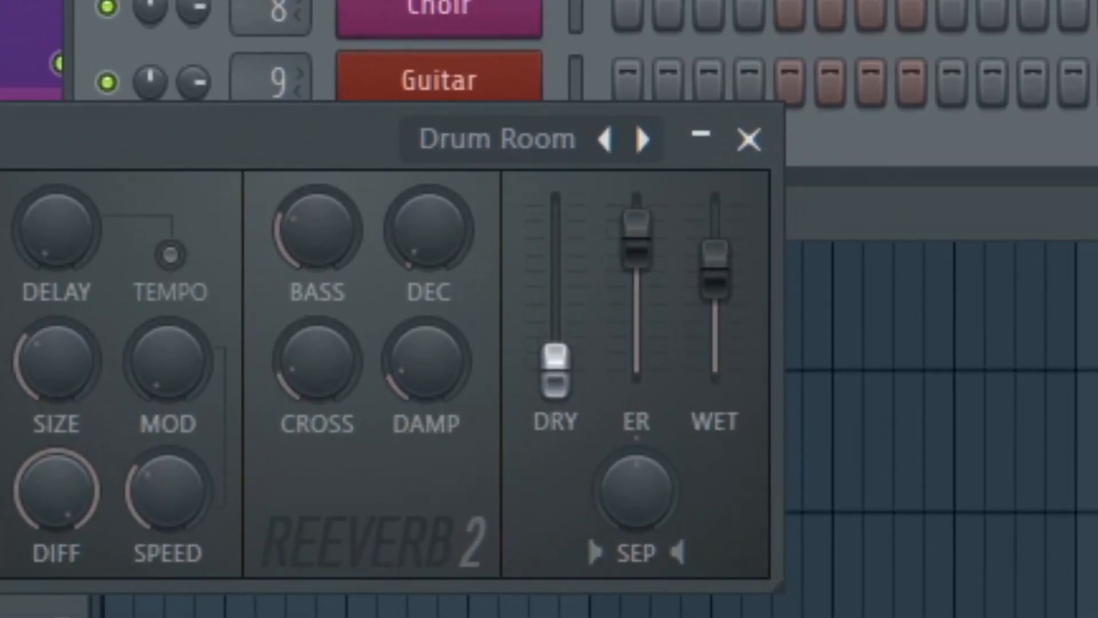
pyautogui.click(748, 139)
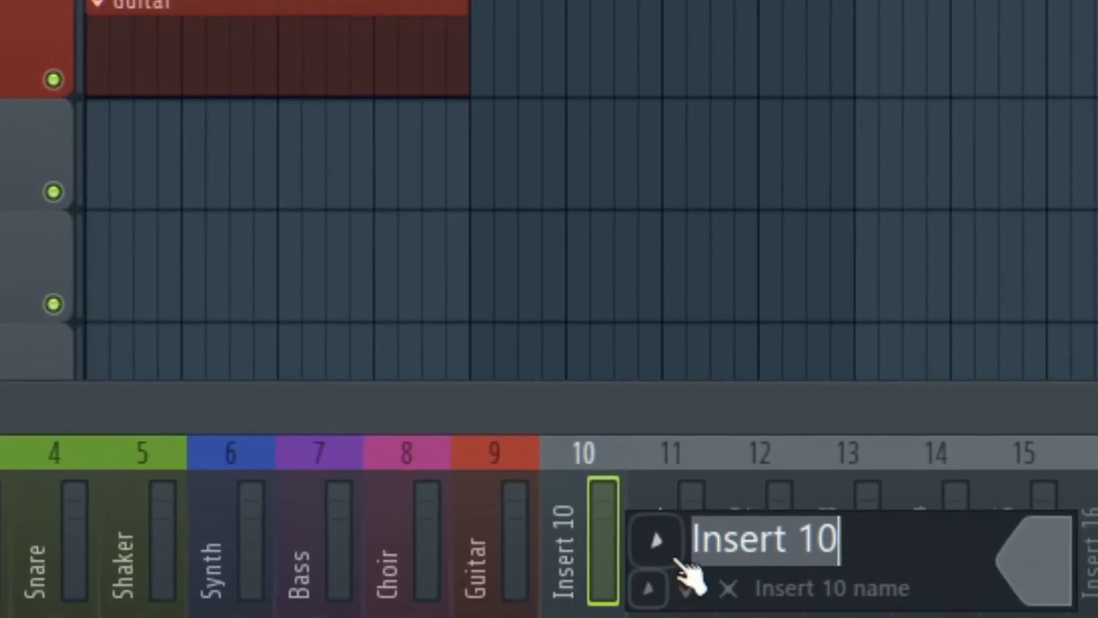
# Rename mixer insert 10 as Reverb Drums (Small).
pyautogui.write('Reverb')
pyautogui.write(' (Smal')
pyautogui.press('BackSpace')
pyautogui.press('BackSpace')
pyautogui.press('BackSpace')
pyautogui.press('BackSpace')
pyautogui.press('BackSpace')
pyautogui.write('Drums (Small)')
pyautogui.press('Return')
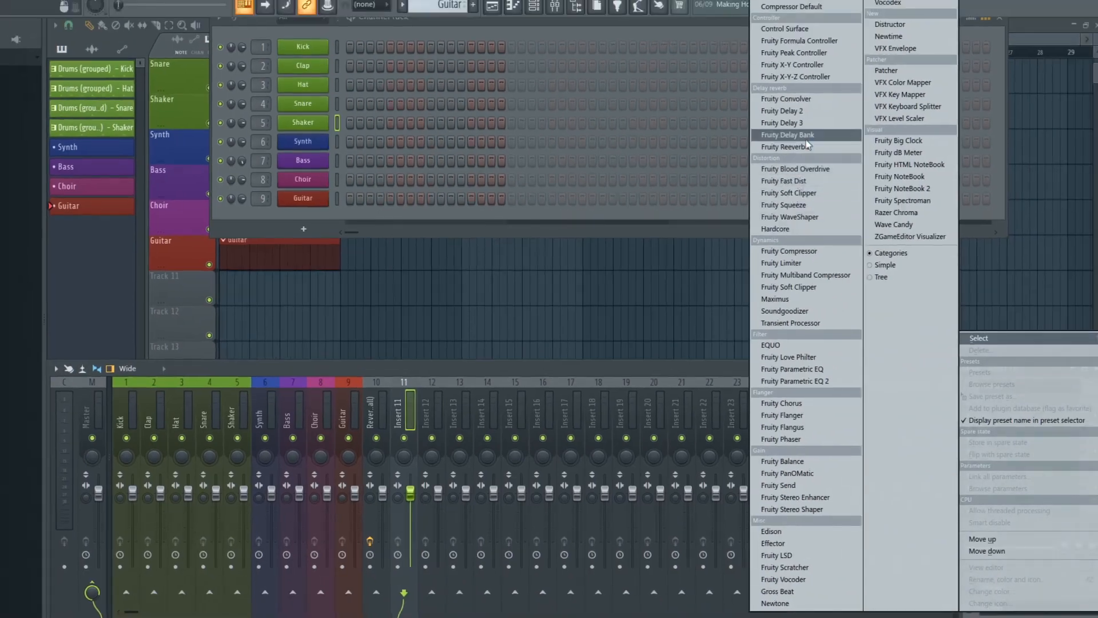
# Load Fruity Reeverb 2 with the Cathedral preset on mixer insert 11 and rename the track Reverb Drums (Large).
pyautogui.click(808, 145)
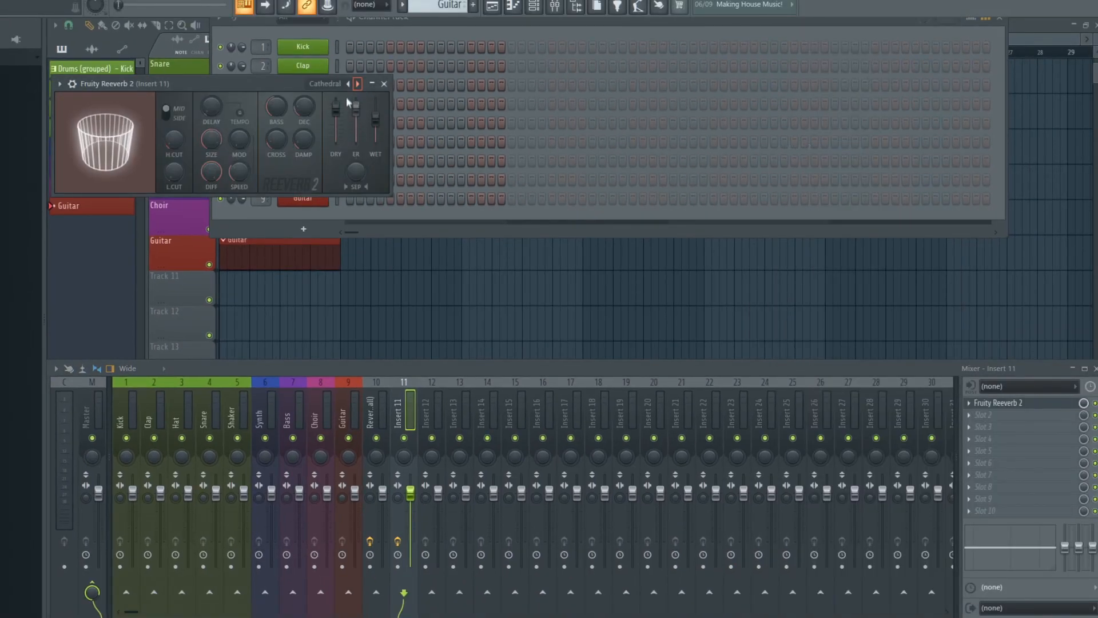
pyautogui.doubleClick(405, 420)
pyautogui.write('Rev')
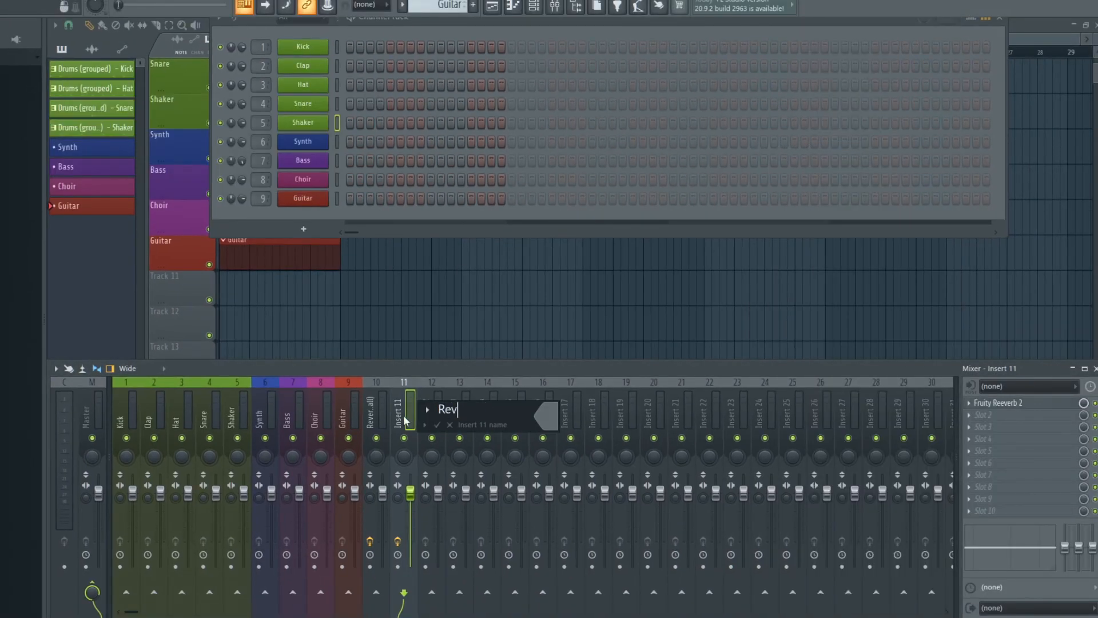
pyautogui.write('erb Drums (Large)')
pyautogui.press('Return')
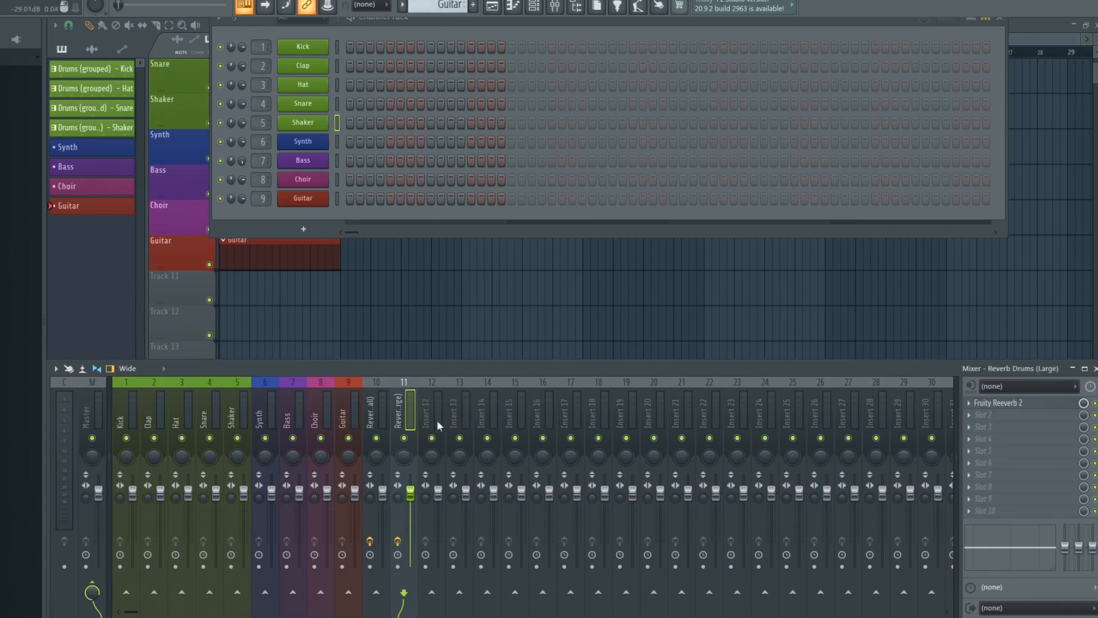
# Colour the two drum reverb mixer tracks orange together.
pyautogui.keyDown('ctrl'); pyautogui.click(376, 415); pyautogui.keyUp('ctrl')
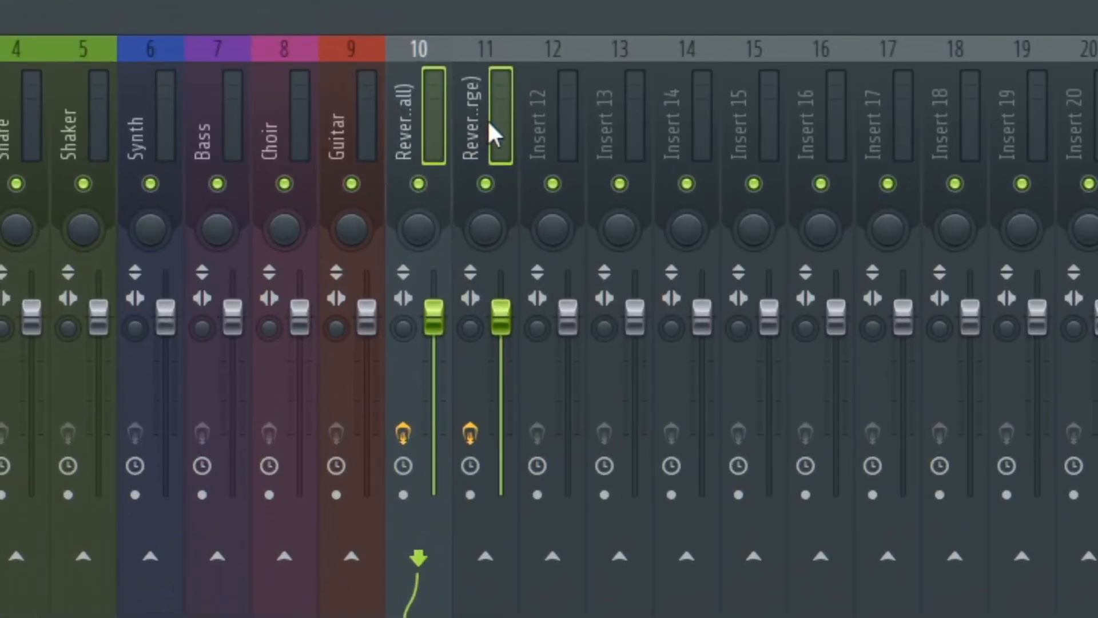
pyautogui.press('F2')
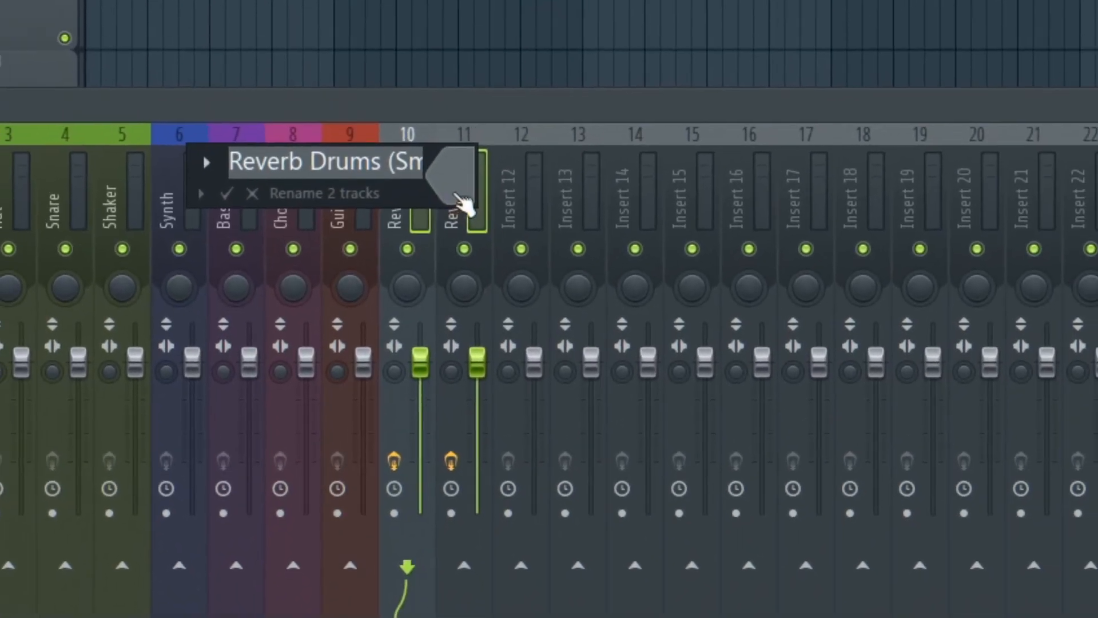
pyautogui.click(474, 121)
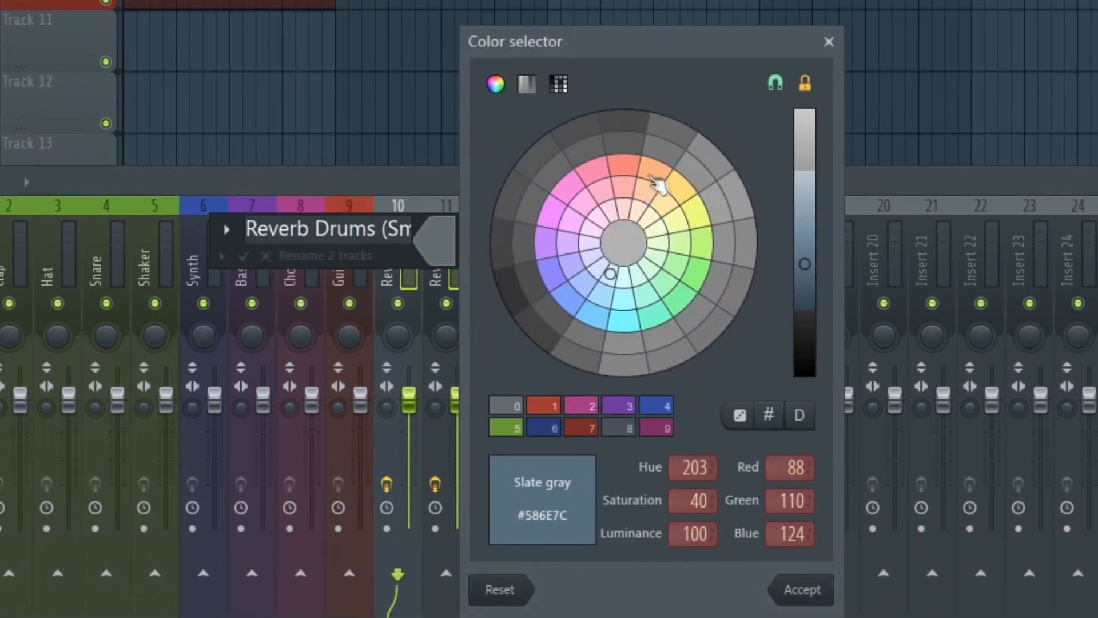
pyautogui.click(654, 173)
pyautogui.press('Return')
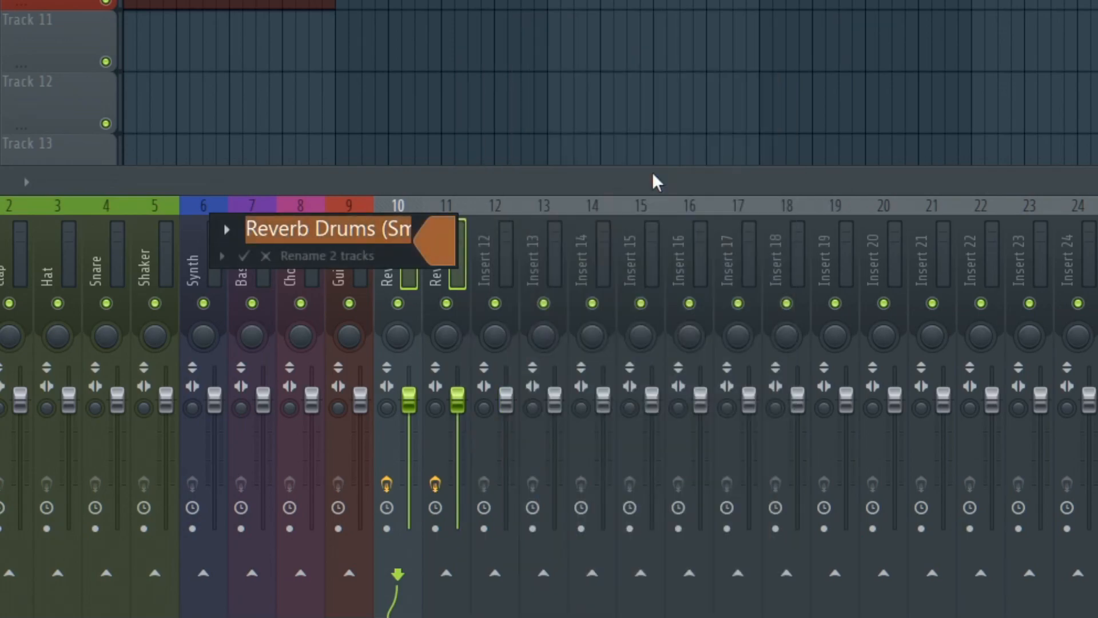
pyautogui.press('Return')
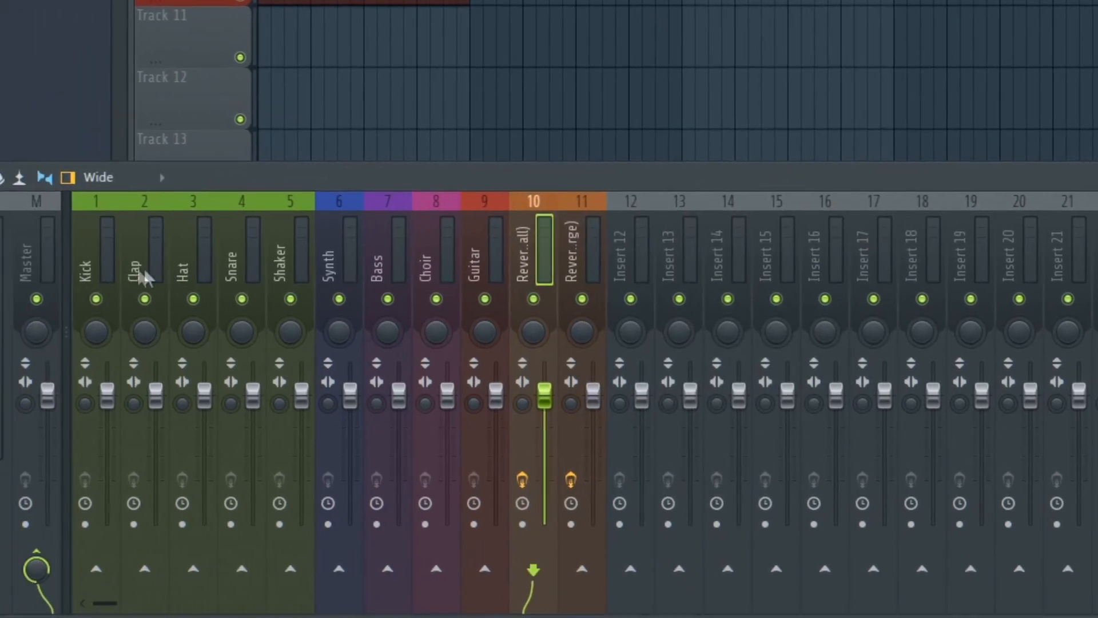
# Send all five drum tracks, Kick to Shaker, to both the Reverb Drums (Small) and Reverb Drums (Large) tracks.
pyautogui.click(93, 258)
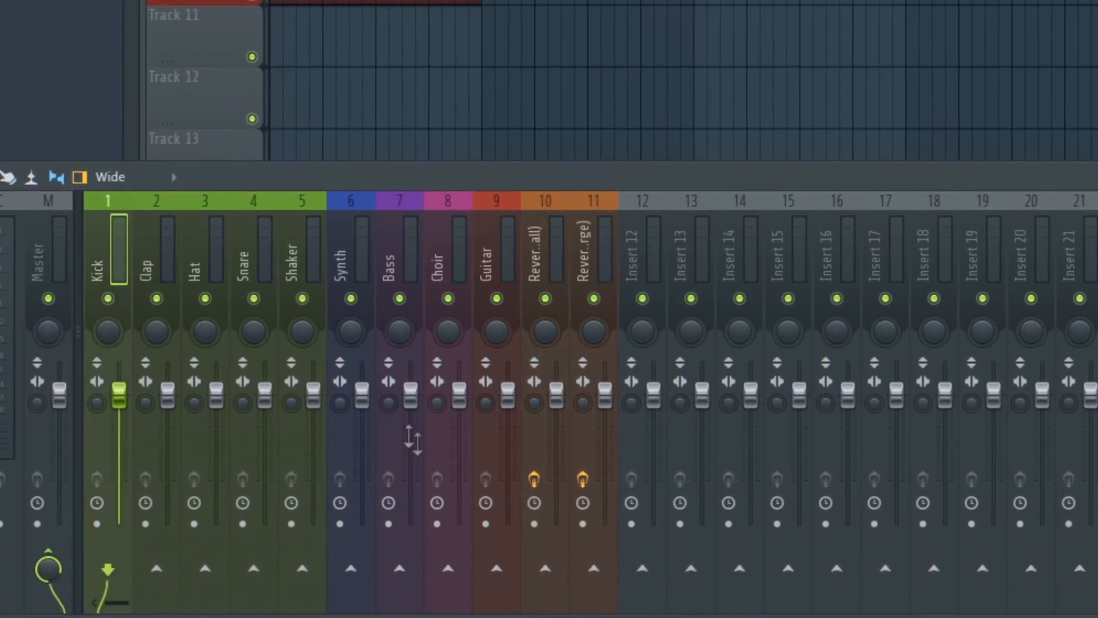
pyautogui.click(540, 260)
pyautogui.click(570, 269)
pyautogui.moveTo(112, 256); pyautogui.dragTo(307, 273)
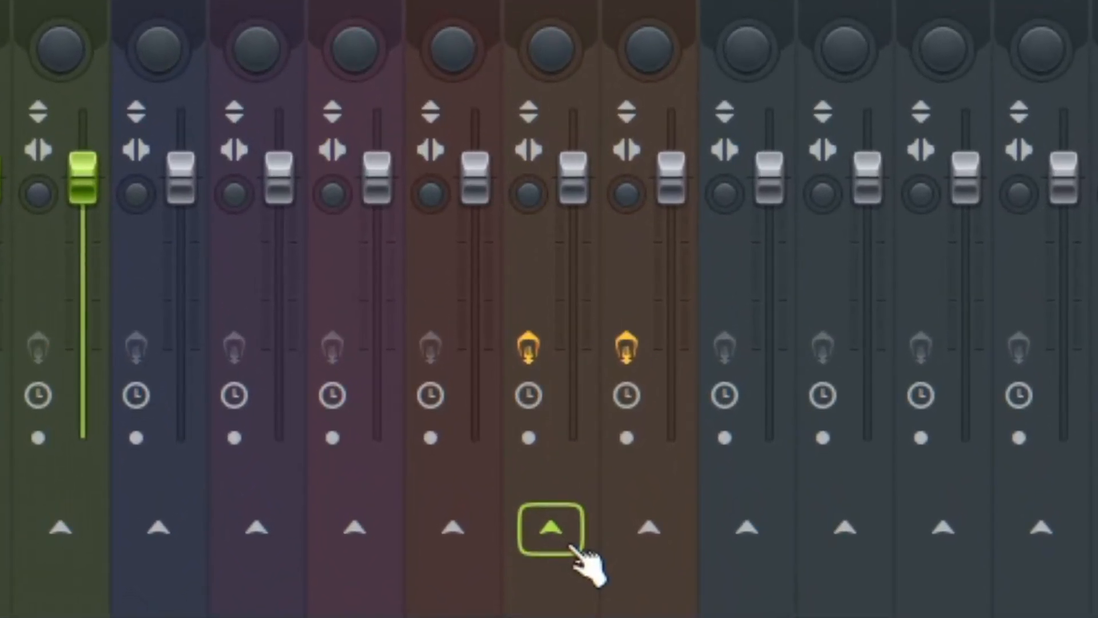
pyautogui.click(572, 547)
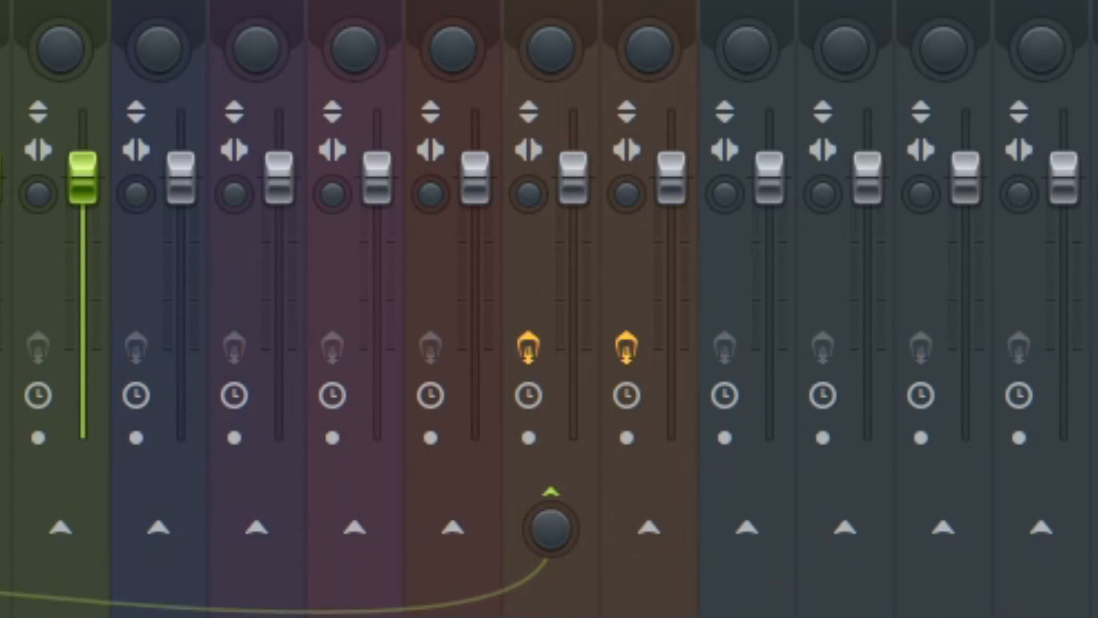
pyautogui.click(643, 527)
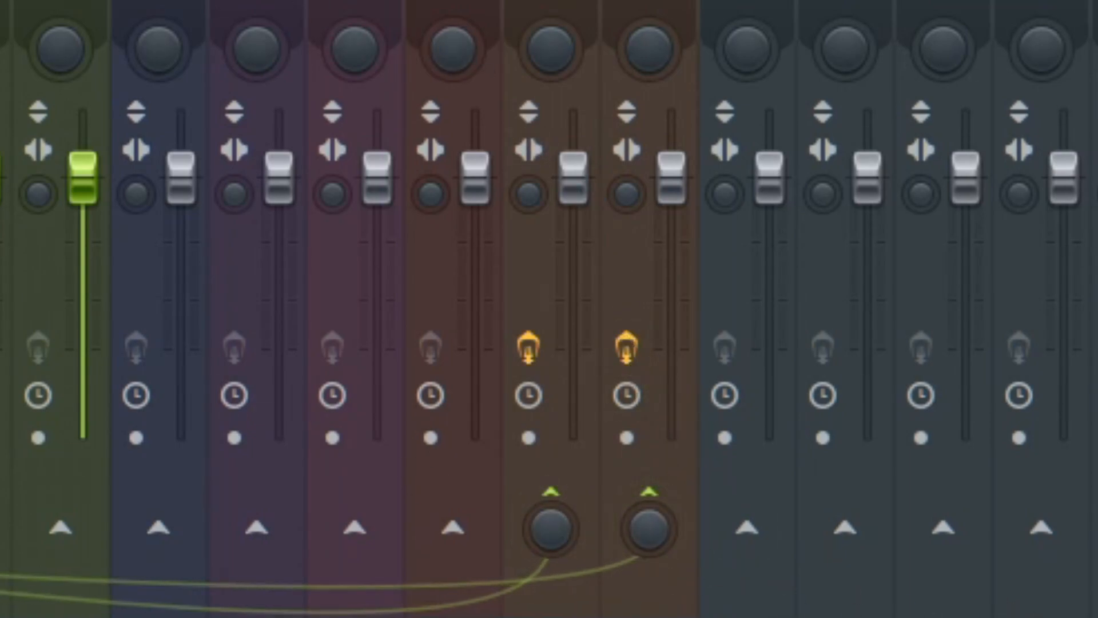
# Check the reverb send routing of the Synth track and of each drum track.
pyautogui.click(163, 5)
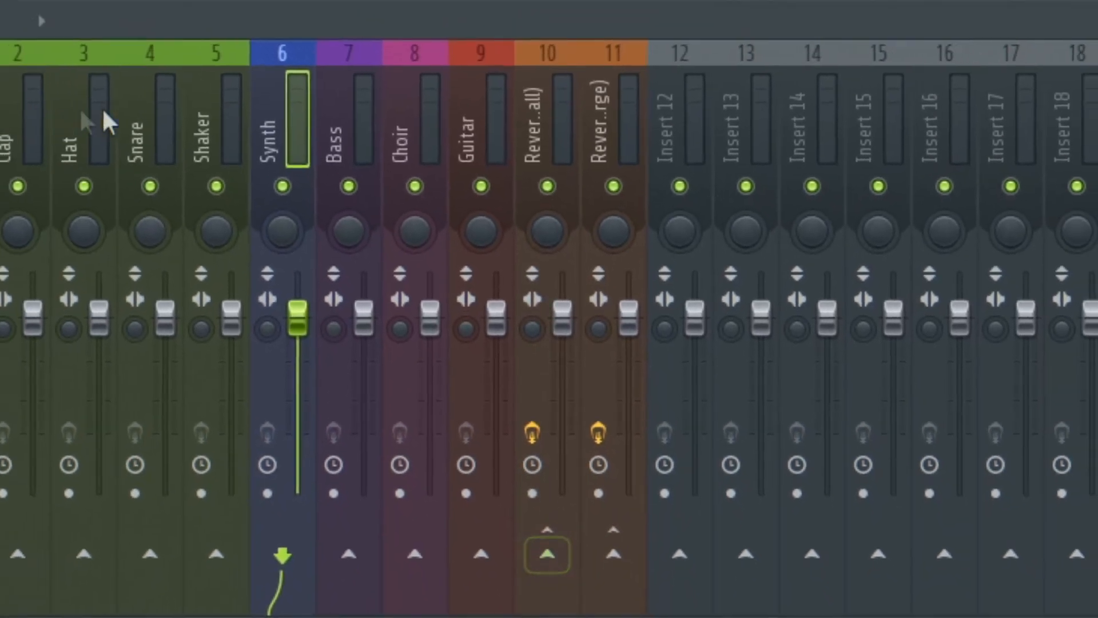
pyautogui.click(288, 262)
pyautogui.click(241, 262)
pyautogui.click(196, 262)
pyautogui.click(165, 263)
pyautogui.click(116, 263)
# Add Fruity Parametric EQ 2 to the Reverb Drums (Small) track with the 30Hz + 18kHz cut preset.
pyautogui.click(544, 266)
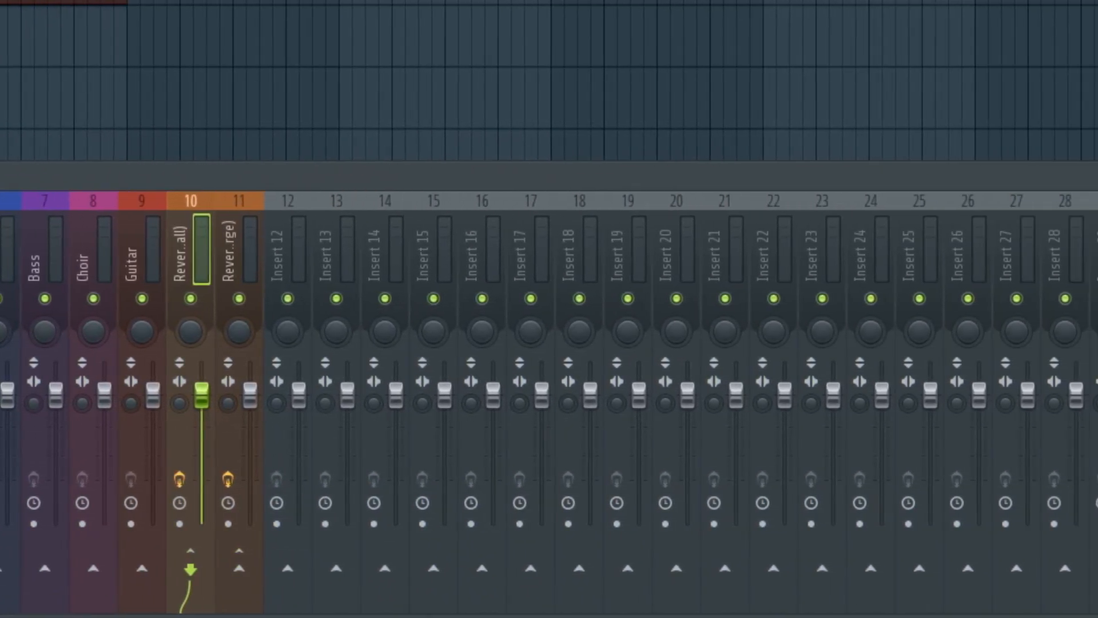
pyautogui.click(887, 258)
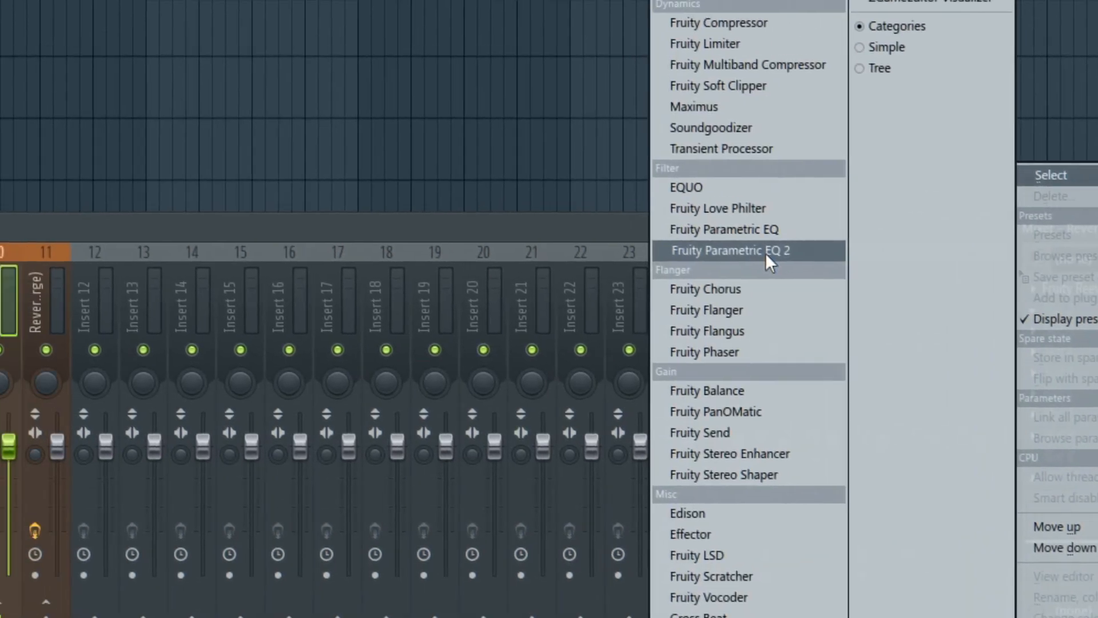
pyautogui.click(765, 253)
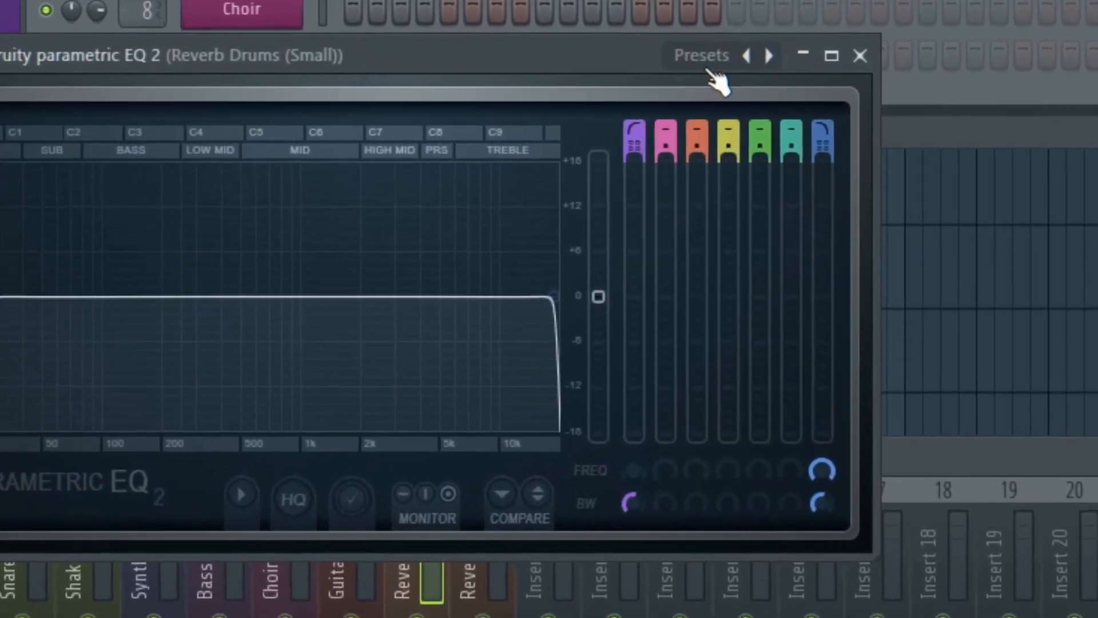
pyautogui.click(708, 78)
pyautogui.click(795, 275)
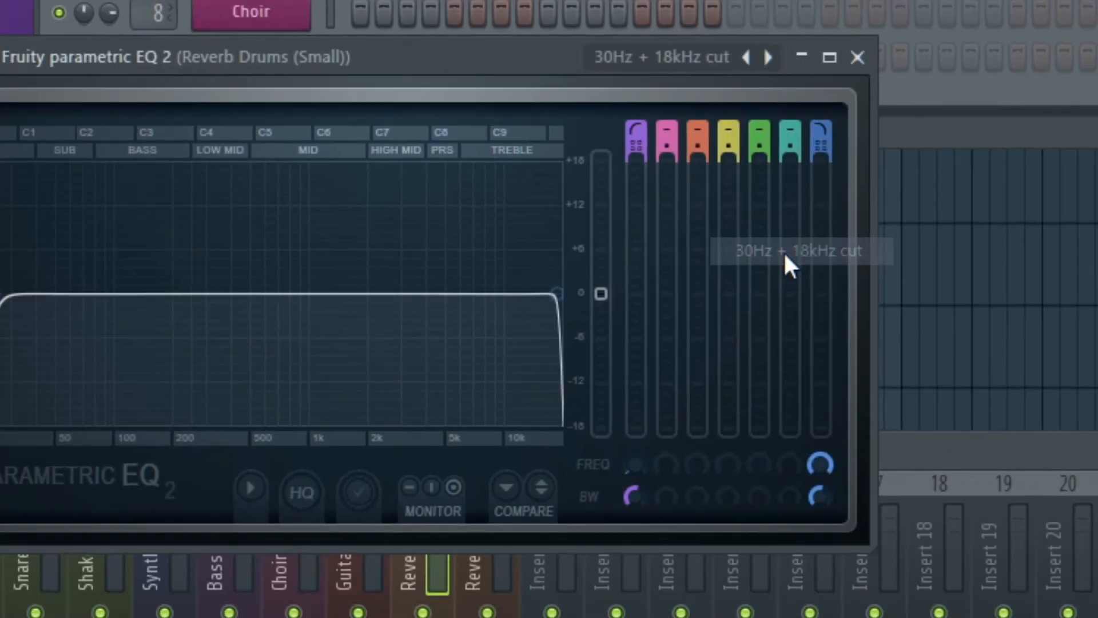
# Raise the equalizer's low cut to about 5 kHz and rename the plugin EQ for Reverb.
pyautogui.moveTo(8, 294); pyautogui.dragTo(460, 293)
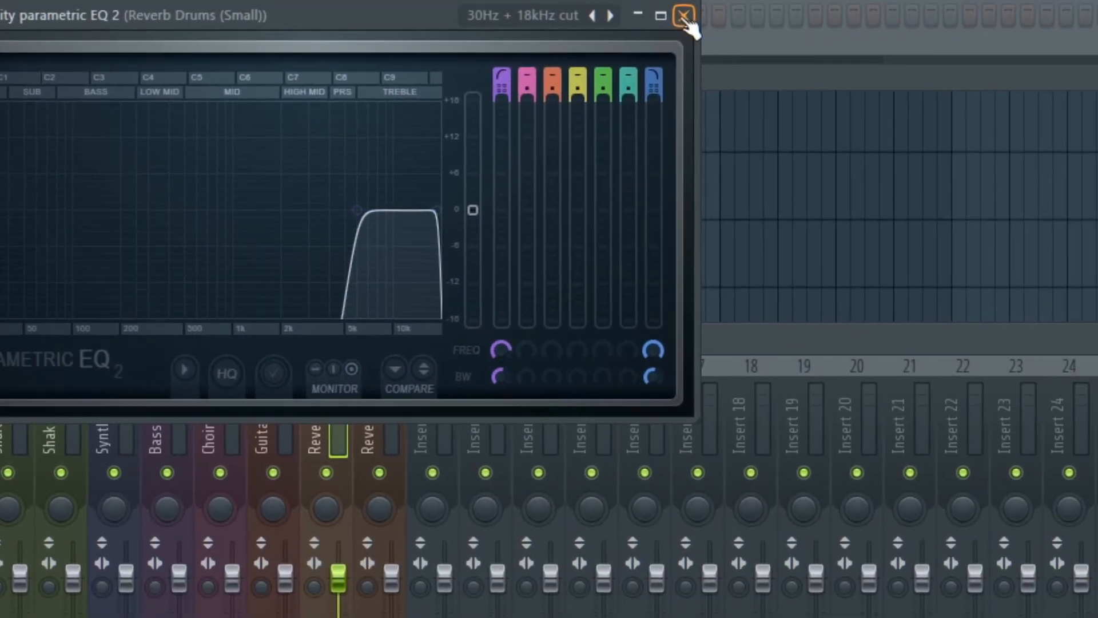
pyautogui.click(825, 79)
pyautogui.rightClick(873, 195)
pyautogui.write('EQ for Reverb')
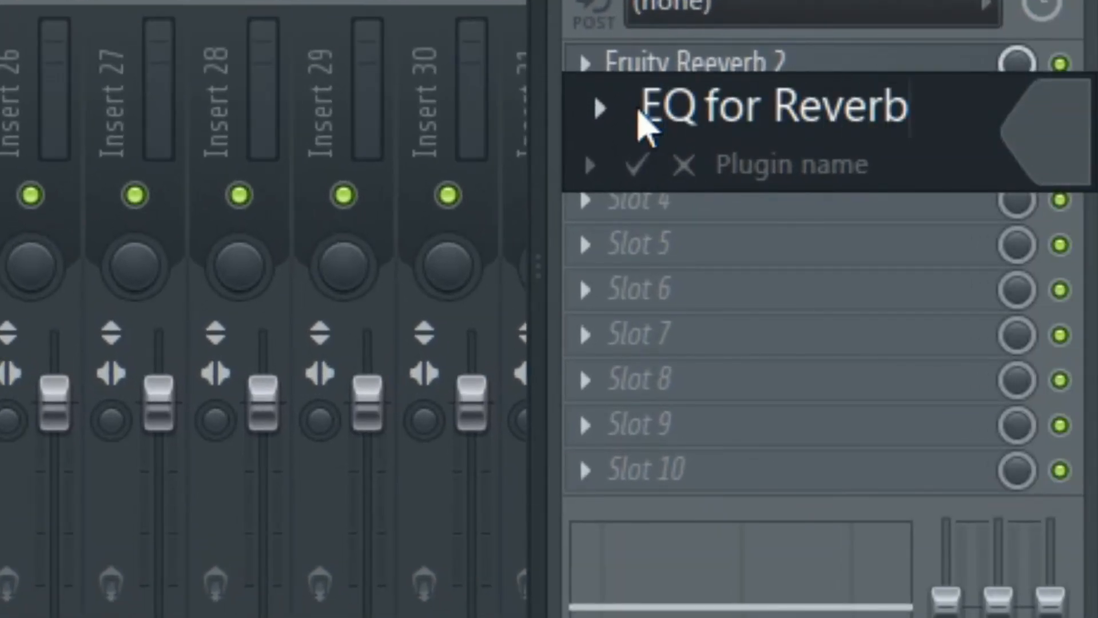
pyautogui.press('Return')
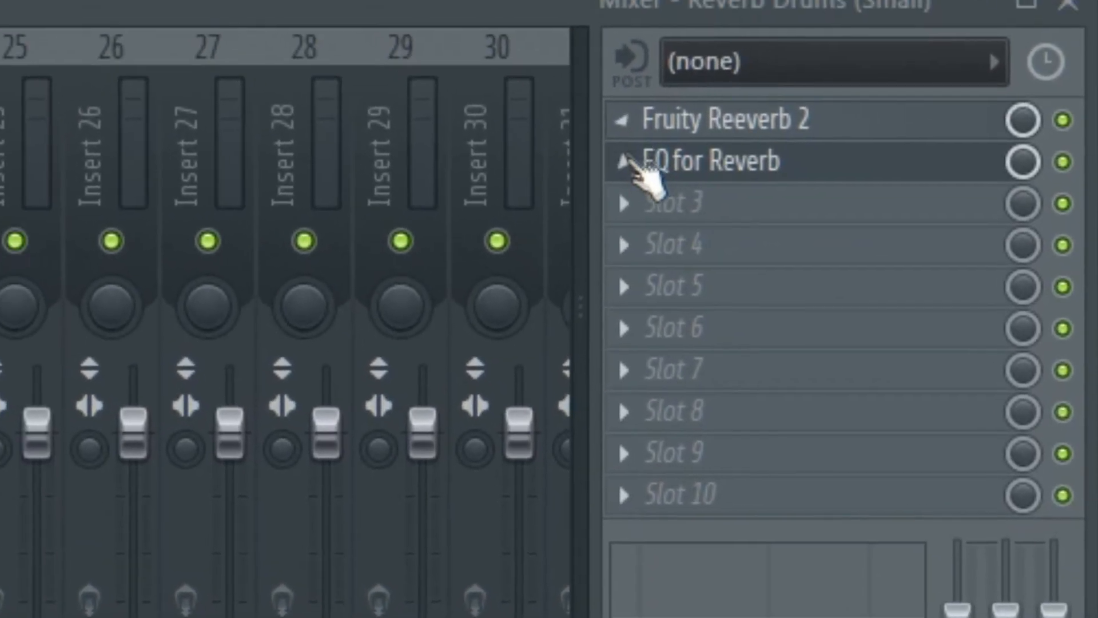
# Save the equalizer's settings on the Reverb Drums (Small) track as a preset named EQ for Reverb.
pyautogui.rightClick(644, 115)
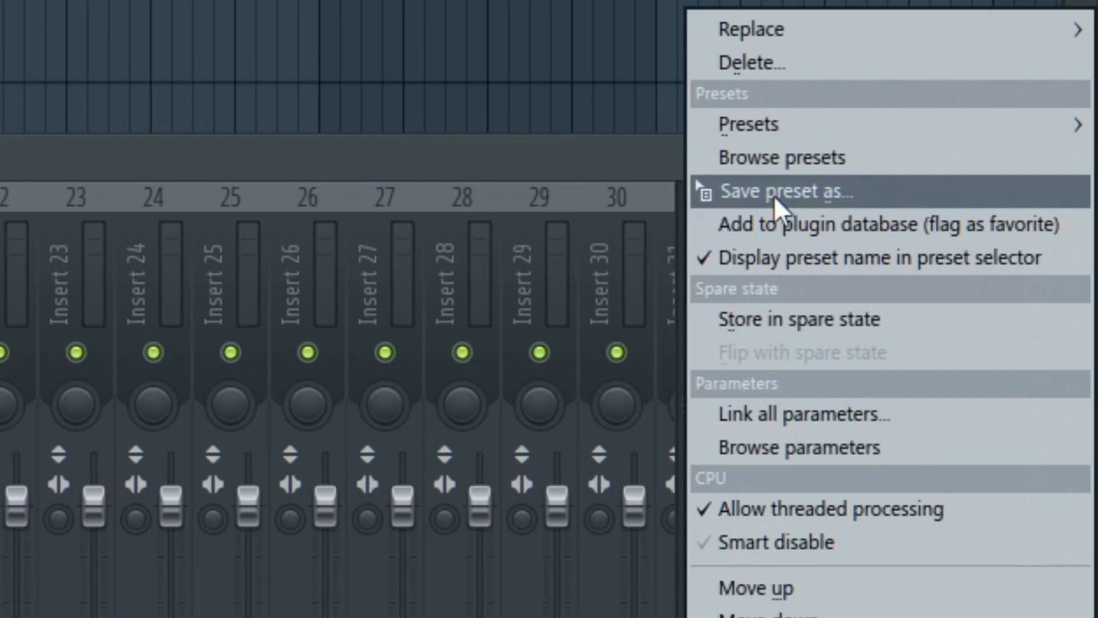
pyautogui.click(774, 195)
pyautogui.write('EQ for Reverb')
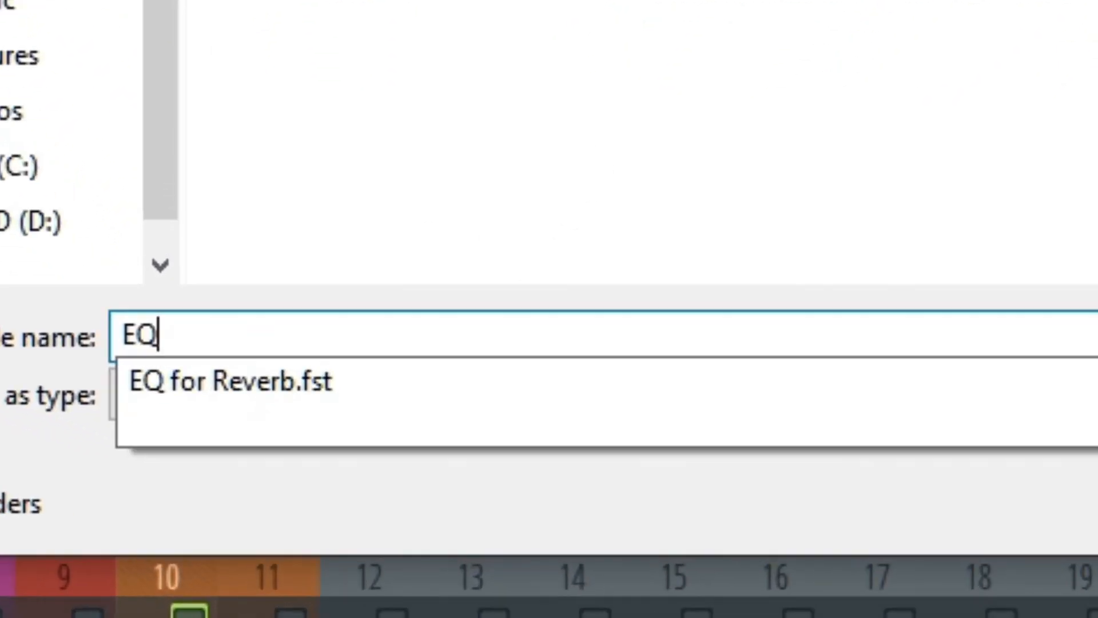
pyautogui.press('Return')
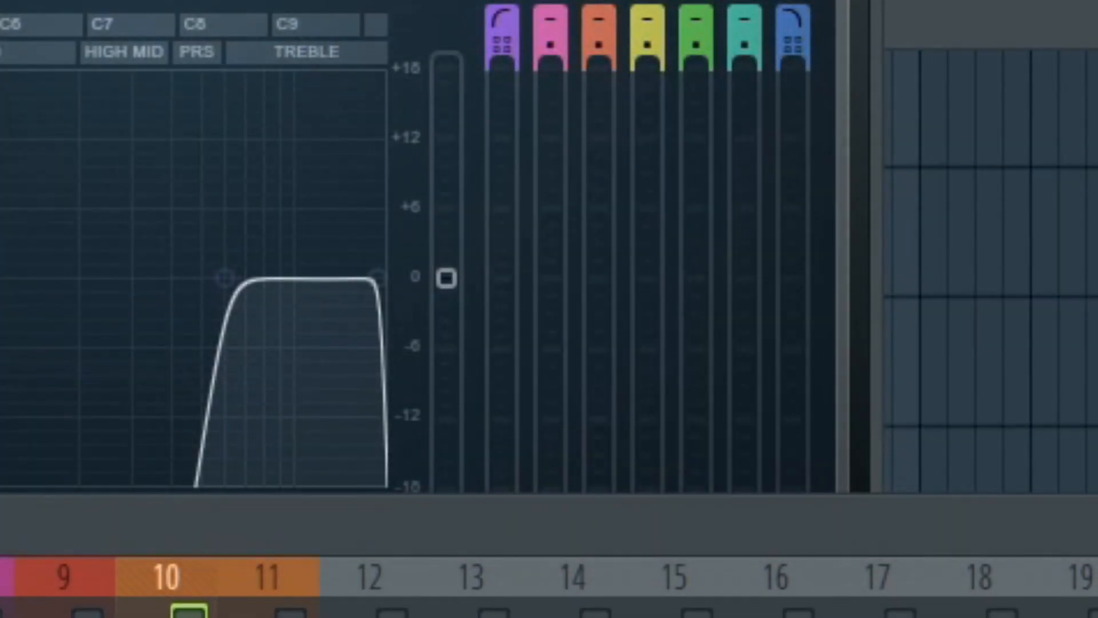
# Find the saved EQ for Reverb preset under Fruity Parametric EQ 2 in the plugin browser and add it to the mixer.
pyautogui.click(164, 155)
pyautogui.click(195, 70)
pyautogui.scroll(-2, 196, 73)
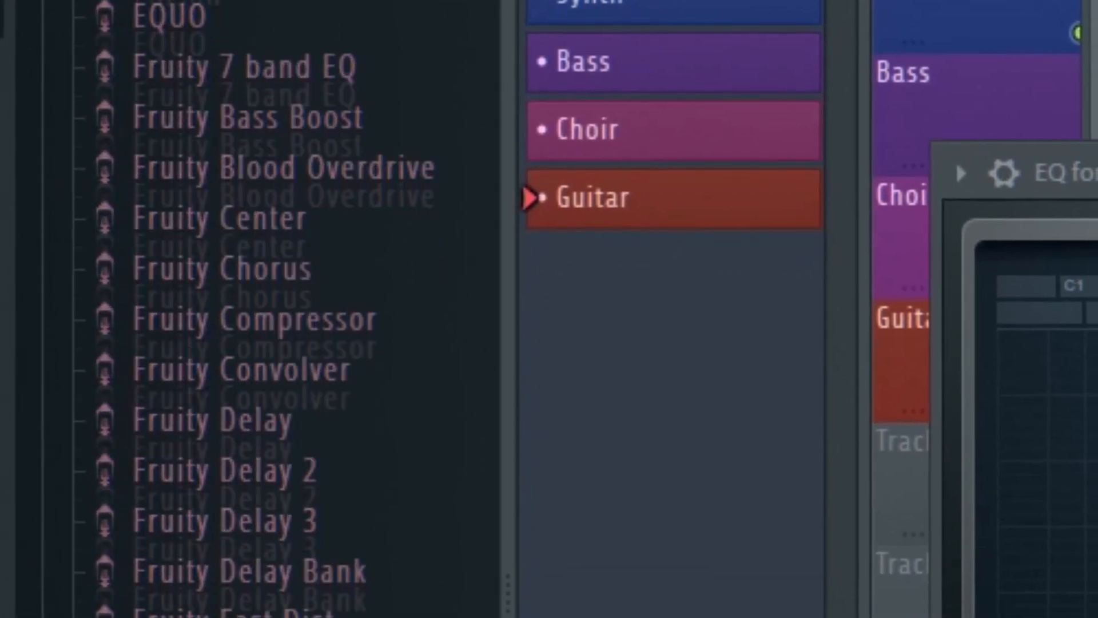
pyautogui.scroll(-6, 343, 534)
pyautogui.click(352, 257)
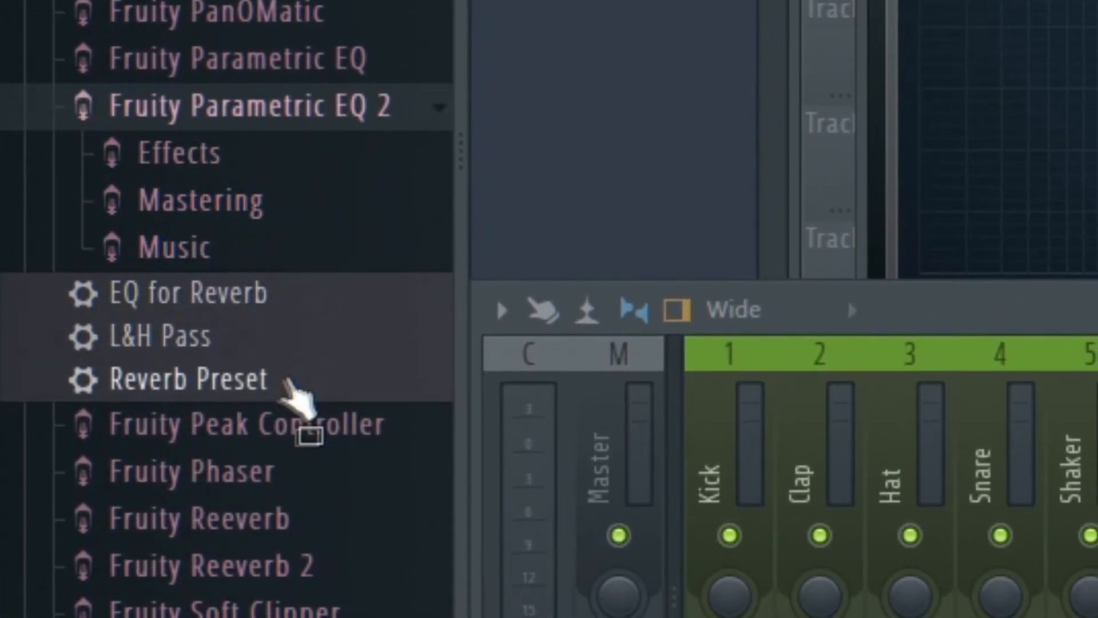
pyautogui.moveTo(228, 298); pyautogui.dragTo(812, 311)
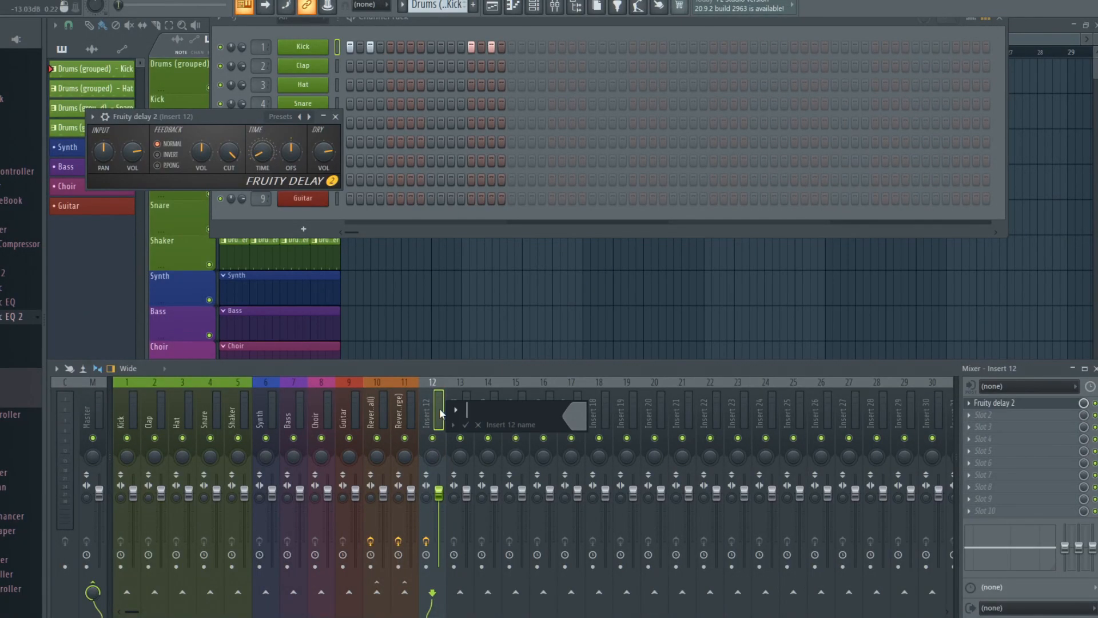
# Name mixer insert 12, which holds Fruity Delay 2, Delay - Fast (Long) and name insert 13 as the second delay track.
pyautogui.write('Delay - Fast (Long)')
pyautogui.press('Return')
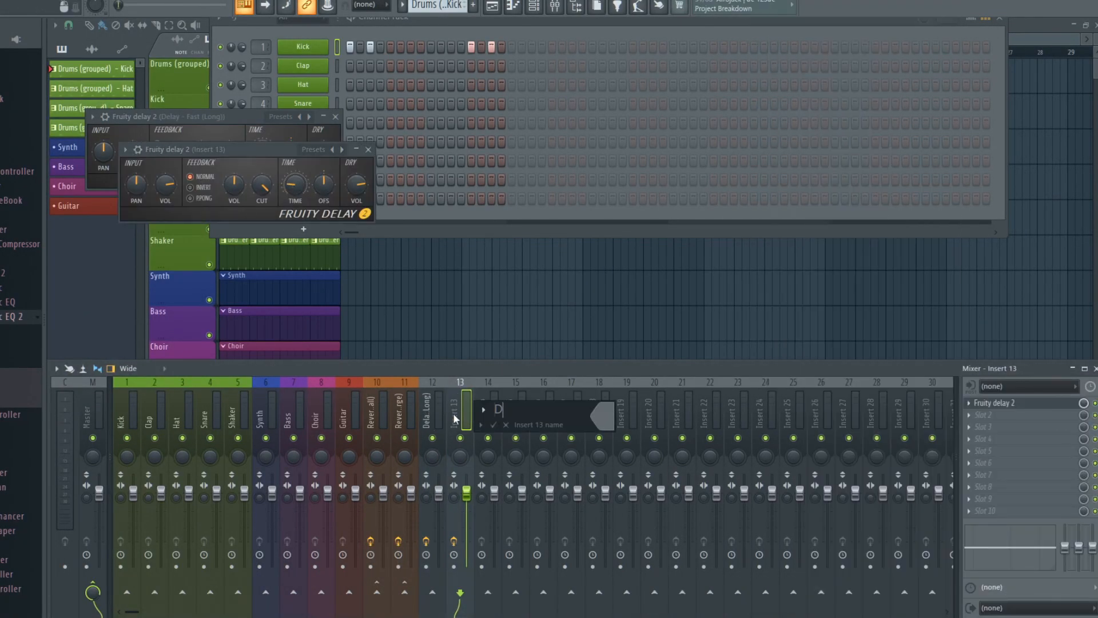
pyautogui.press('Return')
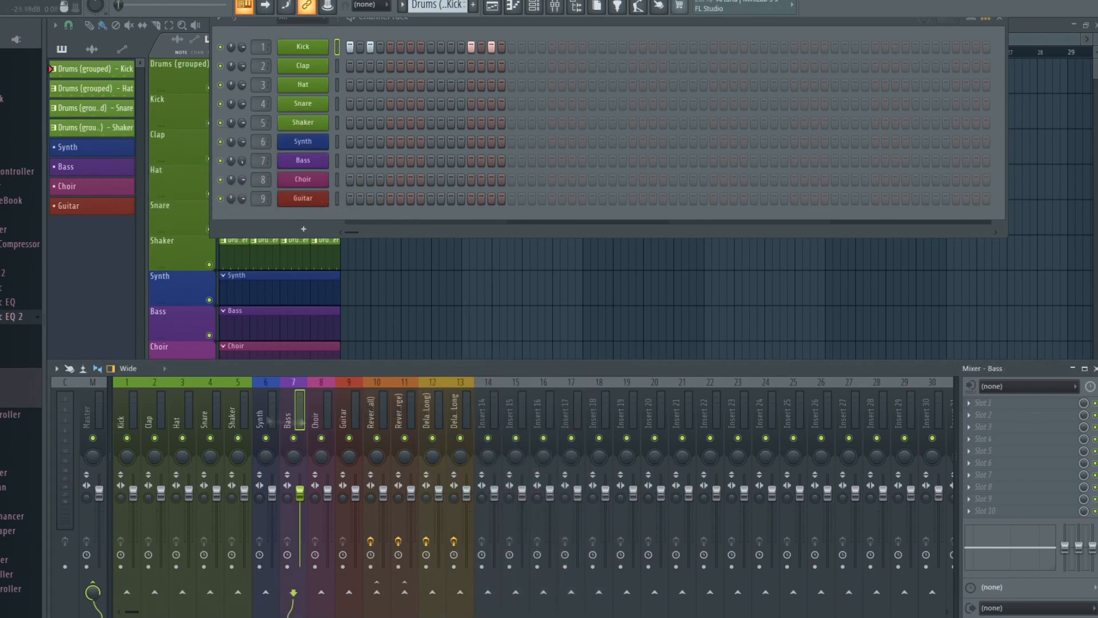
# Load the L&H Pass equalizer and Compressor Default presets onto the drum and instrument mixer tracks, Kick to Guitar.
pyautogui.click(127, 415)
pyautogui.click(969, 403)
pyautogui.moveTo(17, 298)
pyautogui.mouseDown()
pyautogui.moveTo(232, 414)
pyautogui.moveTo(260, 415)
pyautogui.mouseUp()
pyautogui.moveTo(17, 298); pyautogui.dragTo(287, 414)
pyautogui.moveTo(17, 298); pyautogui.dragTo(315, 415)
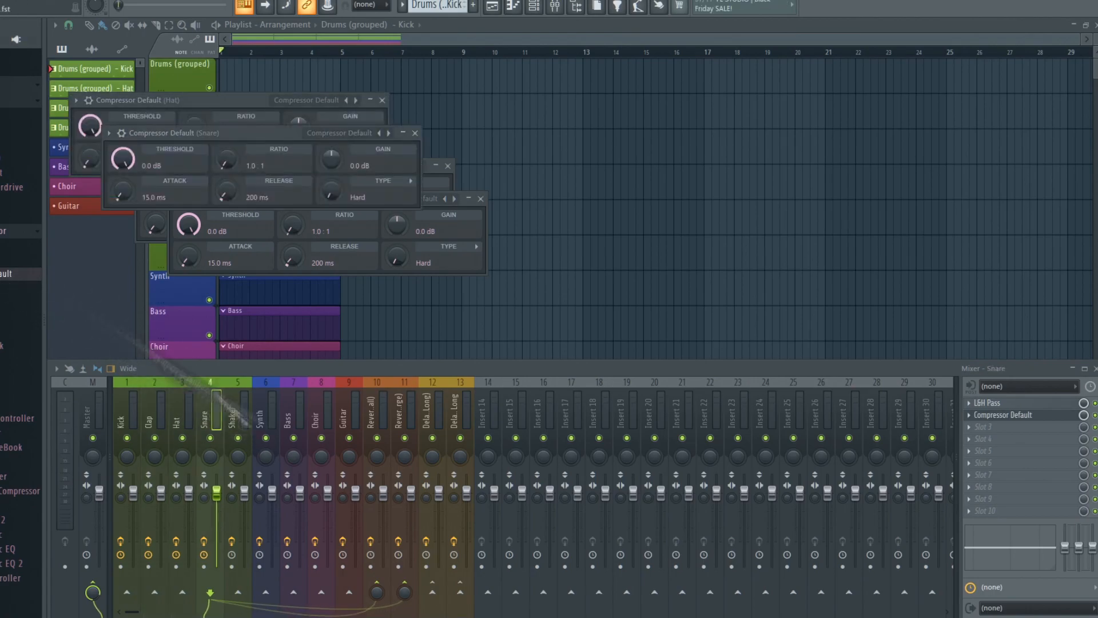
pyautogui.moveTo(20, 491); pyautogui.dragTo(343, 415)
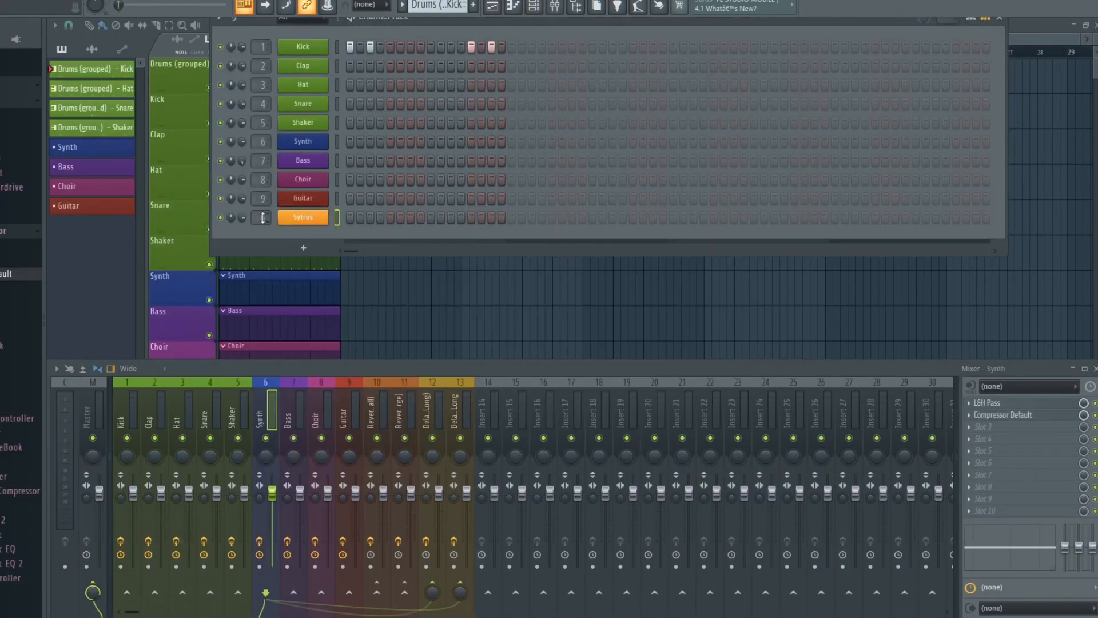
# Set up mixer track 10 for the Sytrus channel, name it Sytrus - Synth and load the Compressor Default and L&H Pass presets.
pyautogui.click(488, 592)
pyautogui.write('Sytrus - Synth')
pyautogui.moveTo(11, 274); pyautogui.dragTo(377, 415)
pyautogui.scroll(-6, 20, 343)
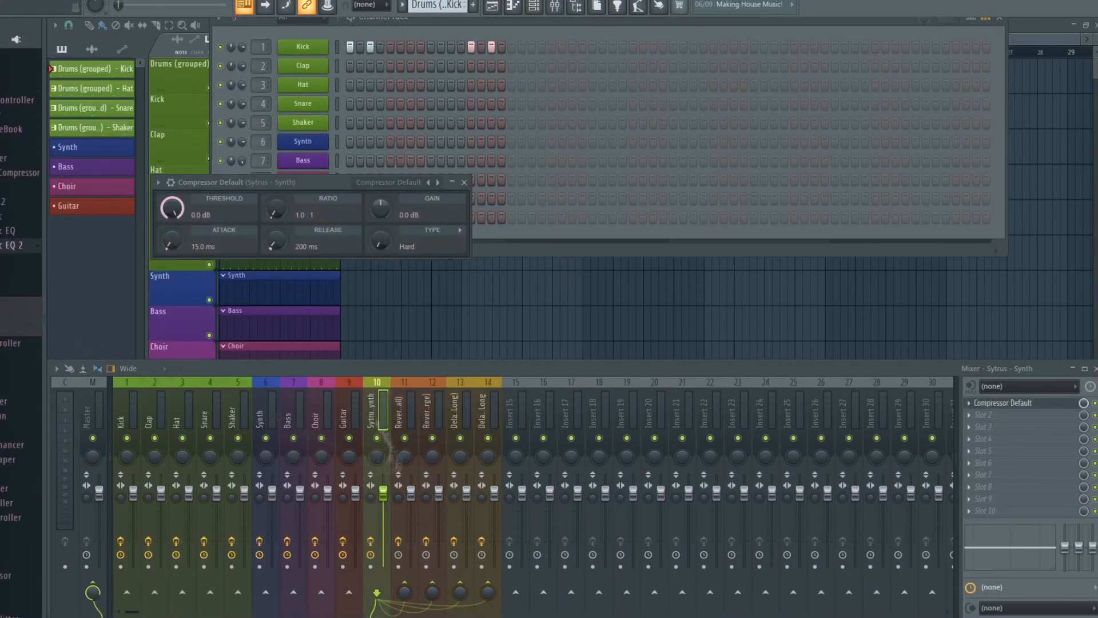
pyautogui.moveTo(20, 315); pyautogui.dragTo(376, 415)
pyautogui.click(350, 47)
pyautogui.click(370, 47)
pyautogui.click(461, 47)
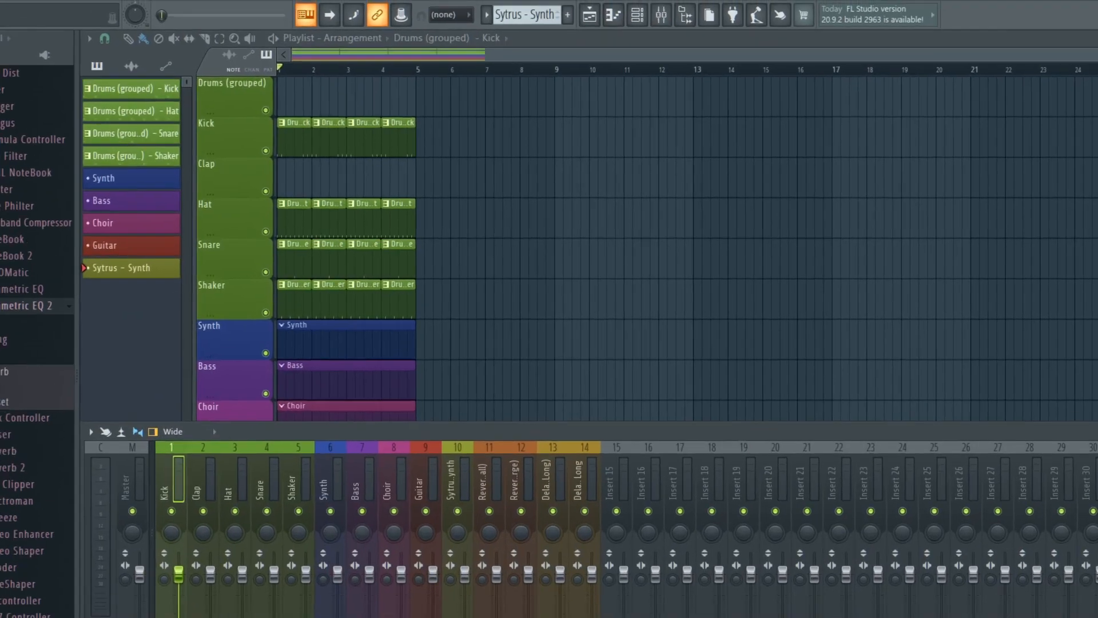
# Save the Template example project and start a new basic project.
pyautogui.click(27, 42)
pyautogui.click(80, 184)
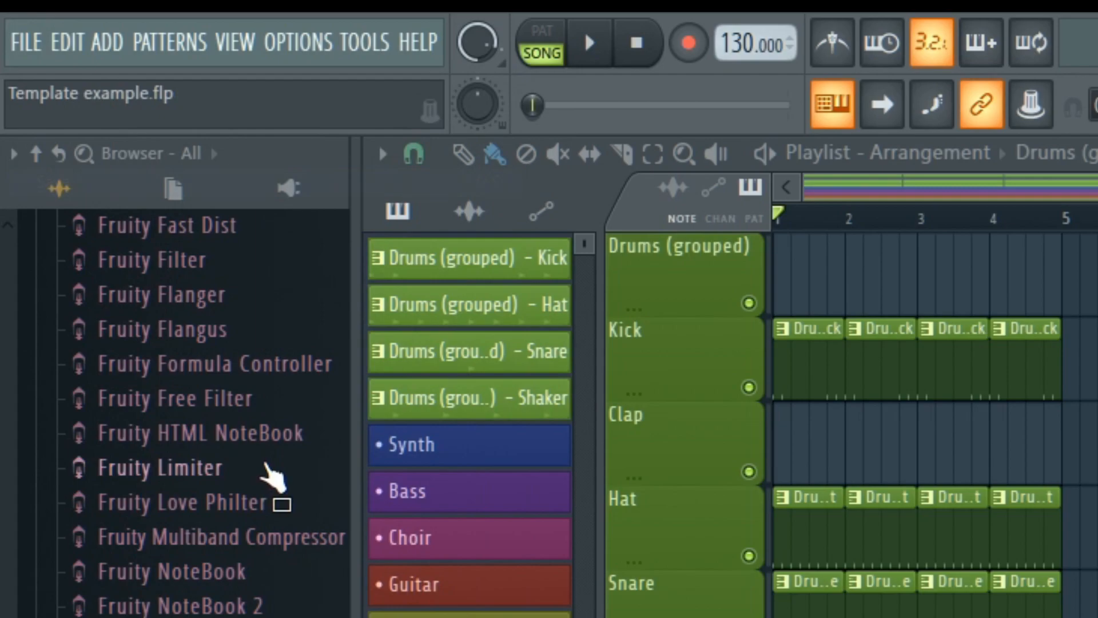
pyautogui.click(34, 44)
pyautogui.click(59, 85)
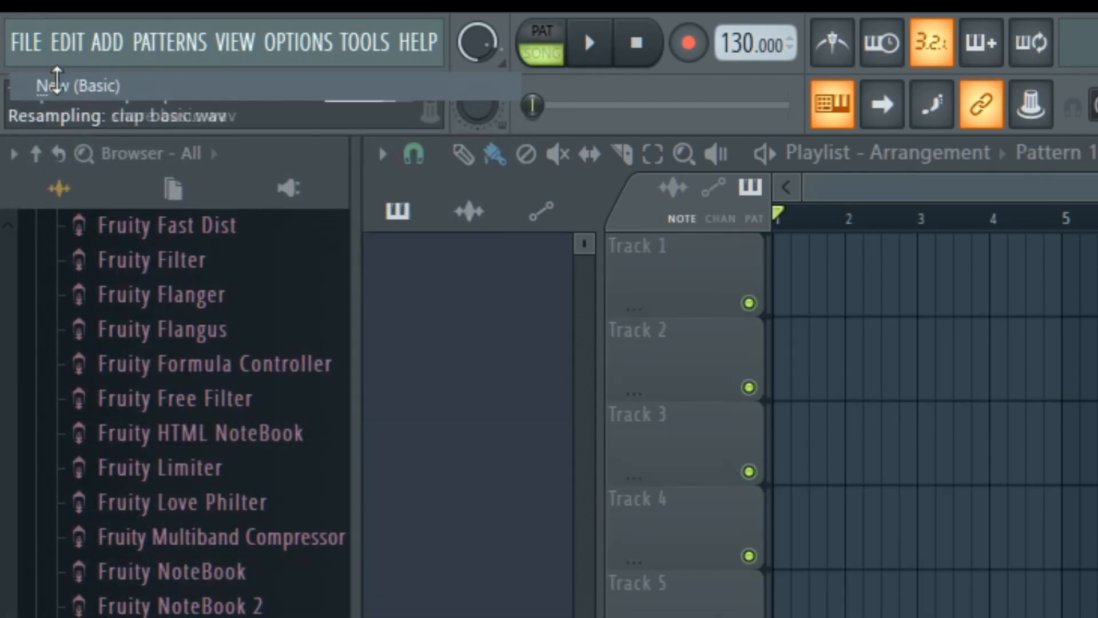
# Create a new project from the Template example template.
pyautogui.click(34, 42)
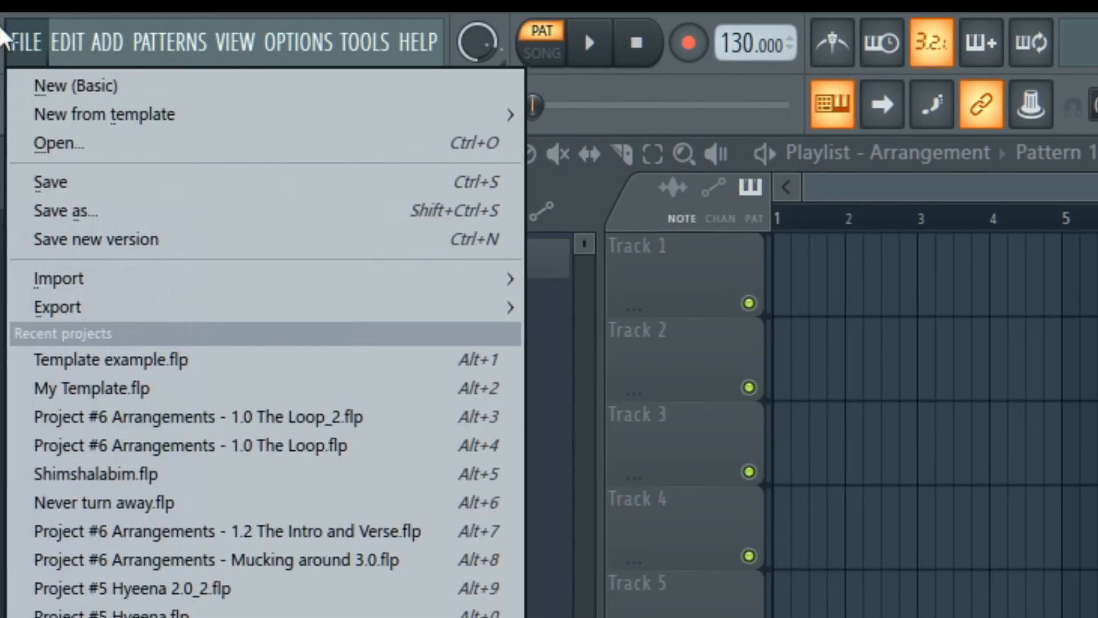
pyautogui.moveTo(34, 115)
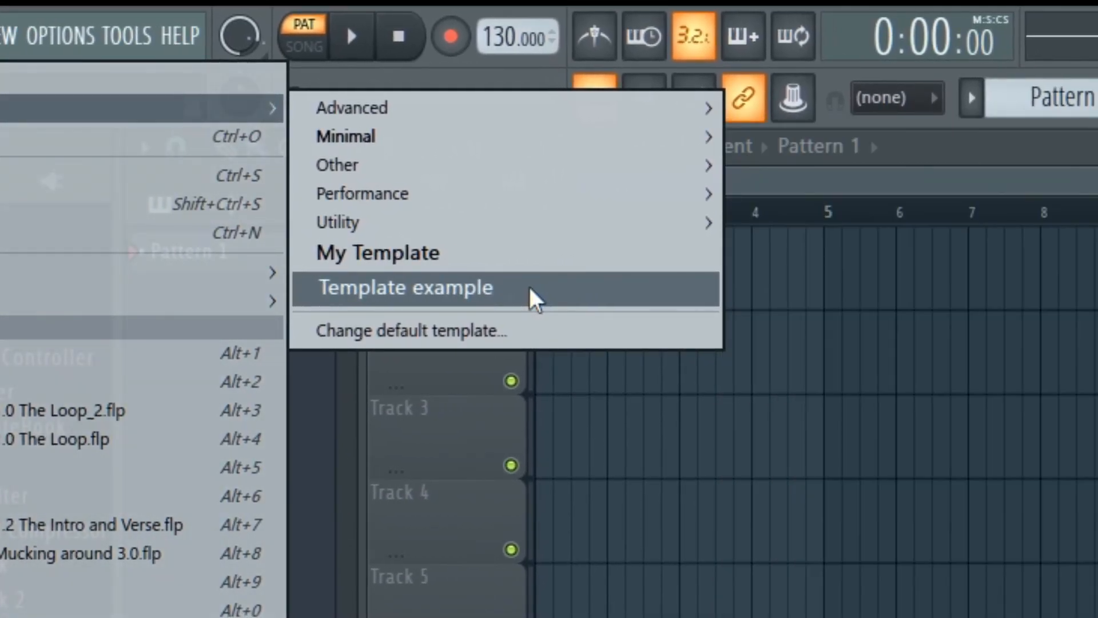
pyautogui.click(667, 292)
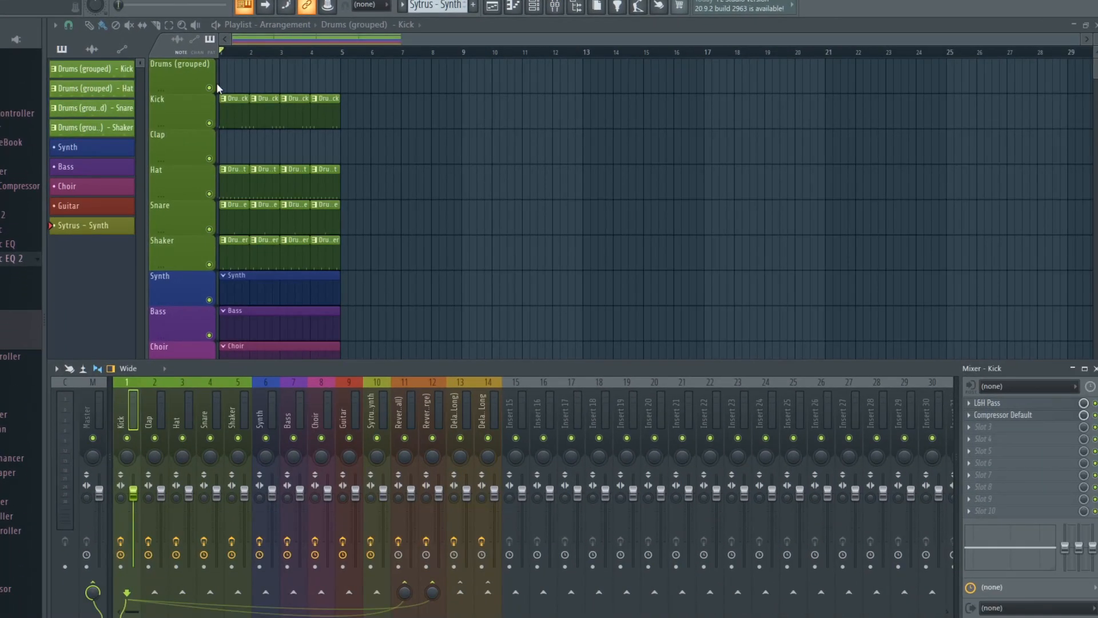